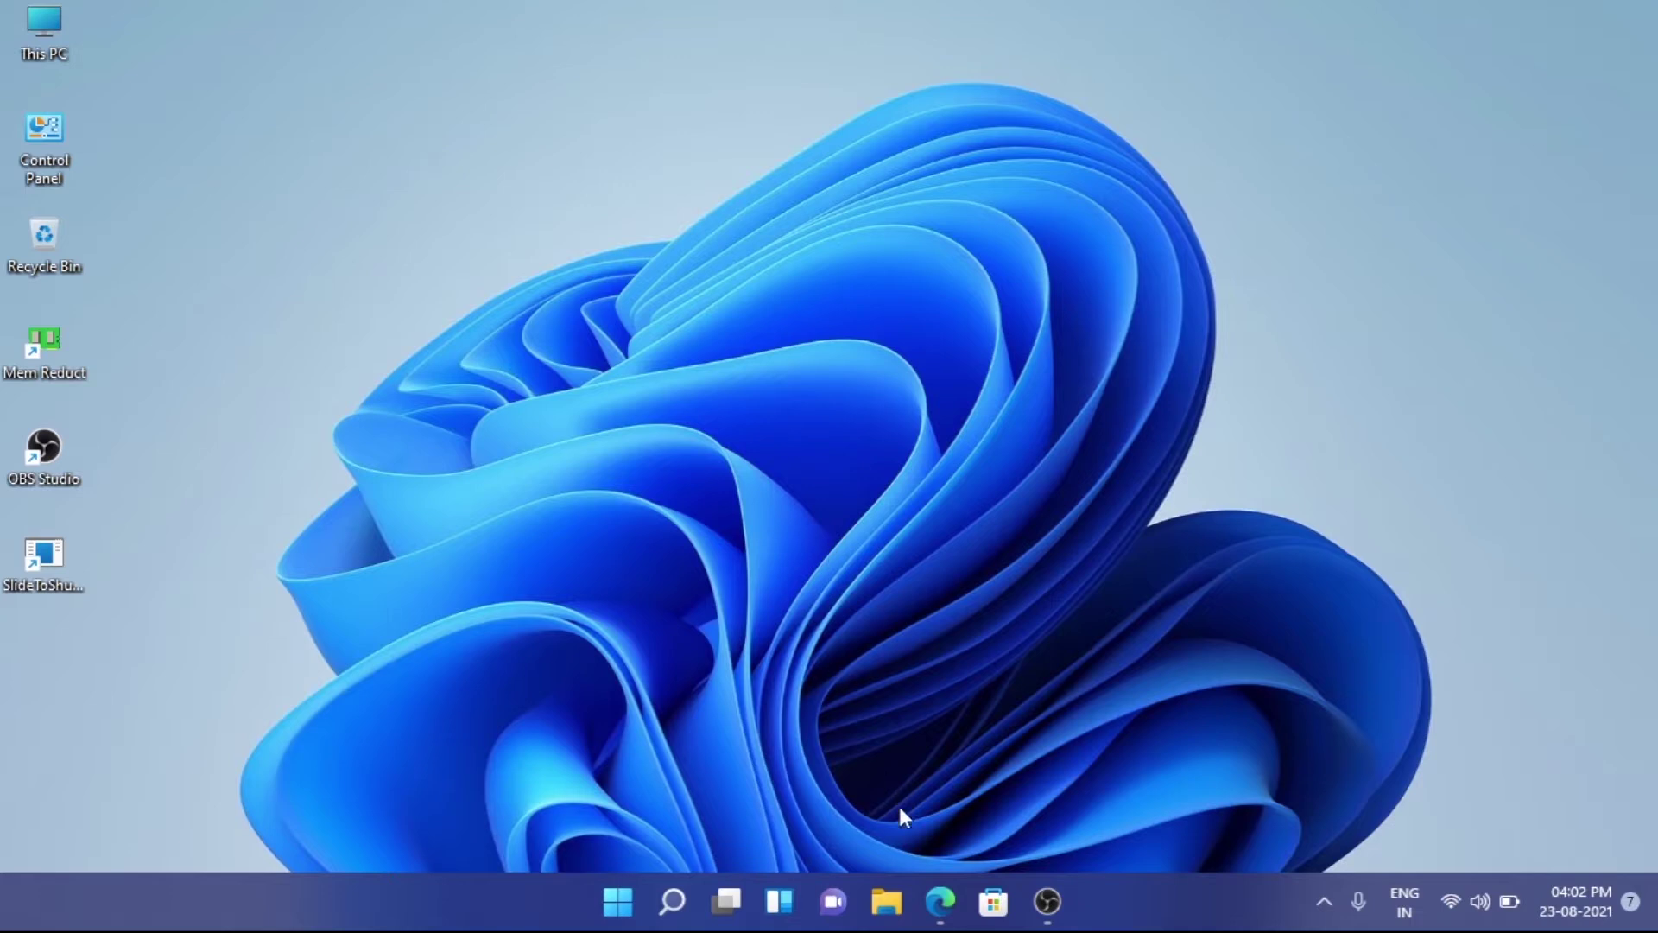
# Search Google for 'microsoft login' and open the Microsoft account result in a new tab.
pyautogui.click(938, 901)
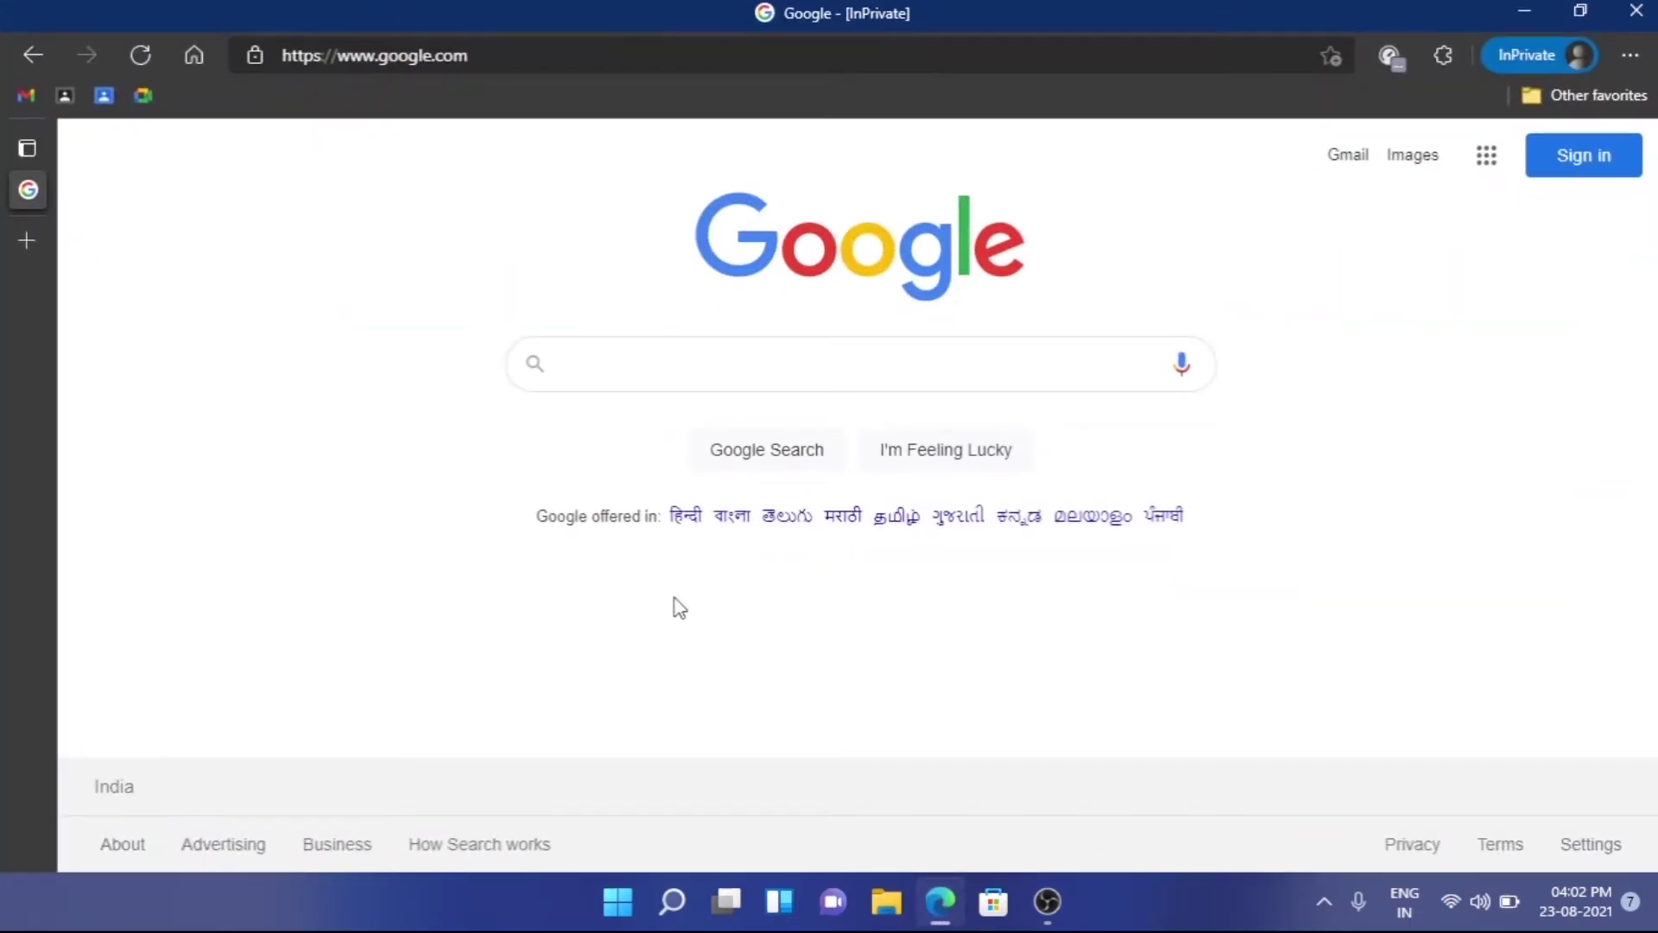
pyautogui.write('micr')
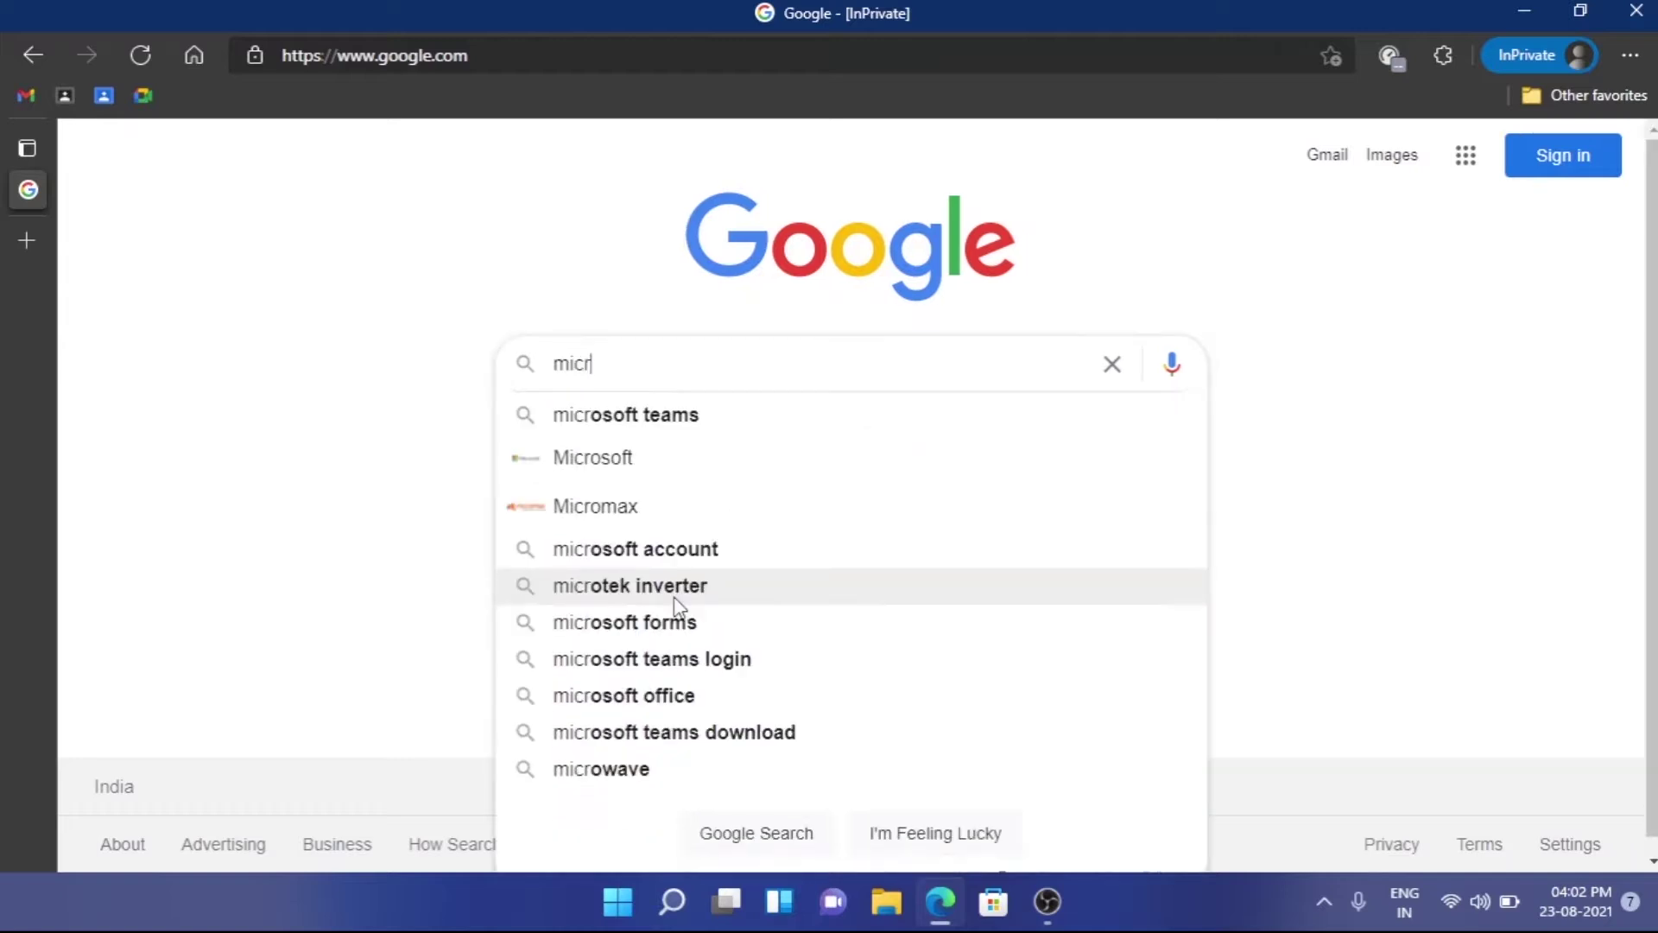
pyautogui.write('osoft ')
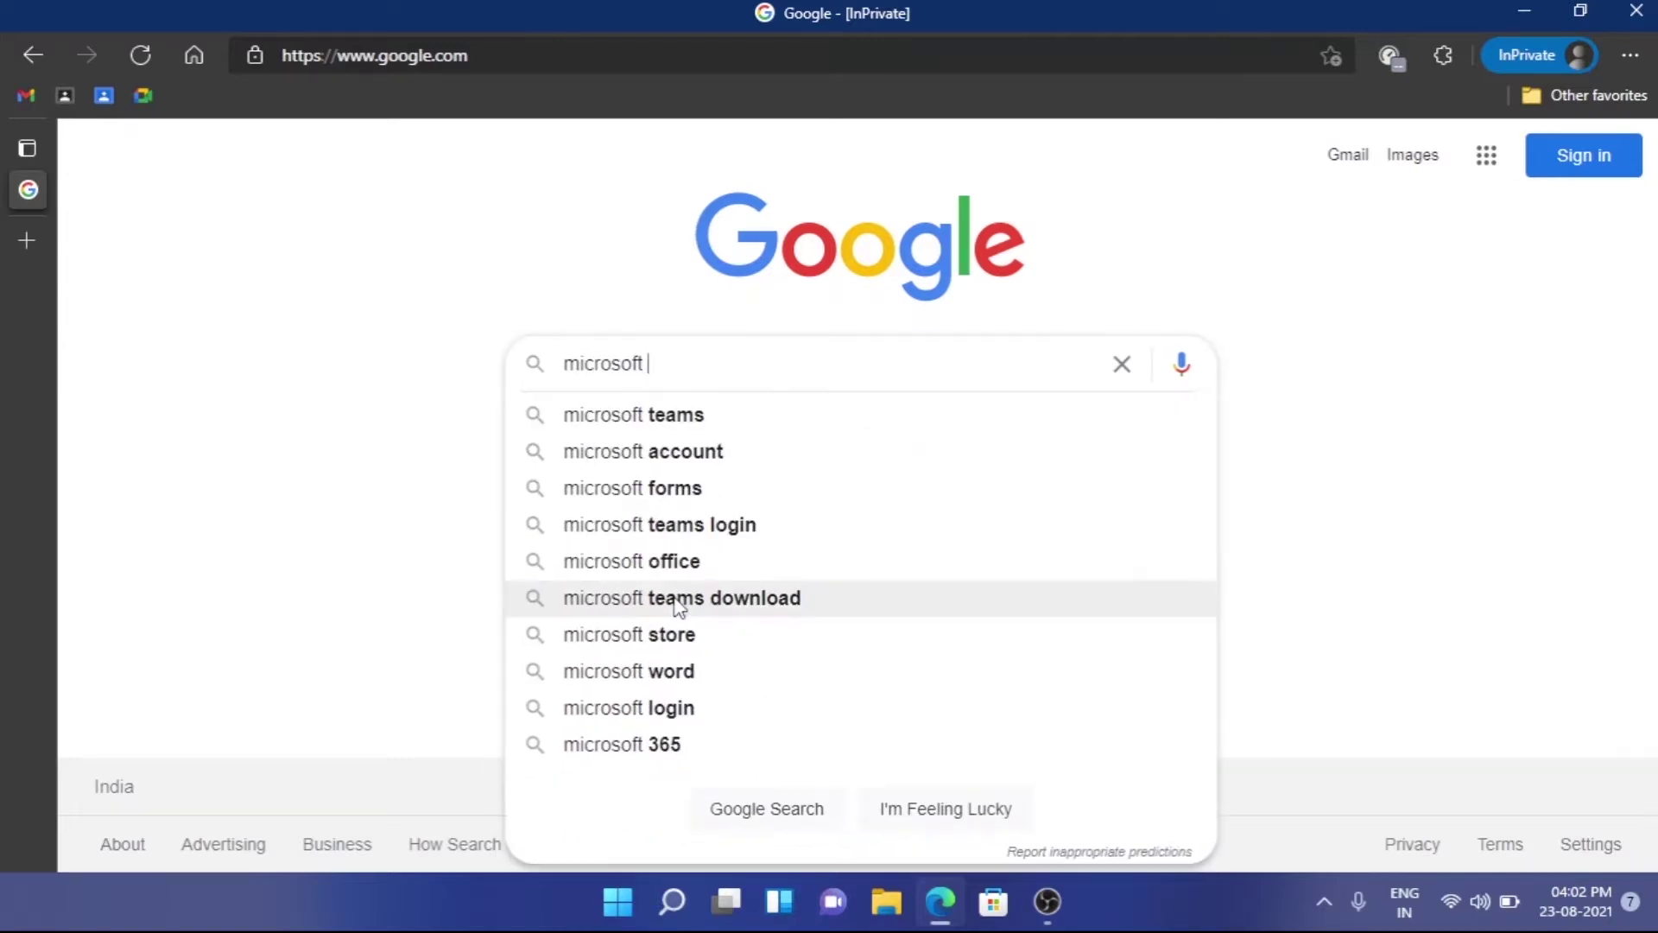
pyautogui.write('login')
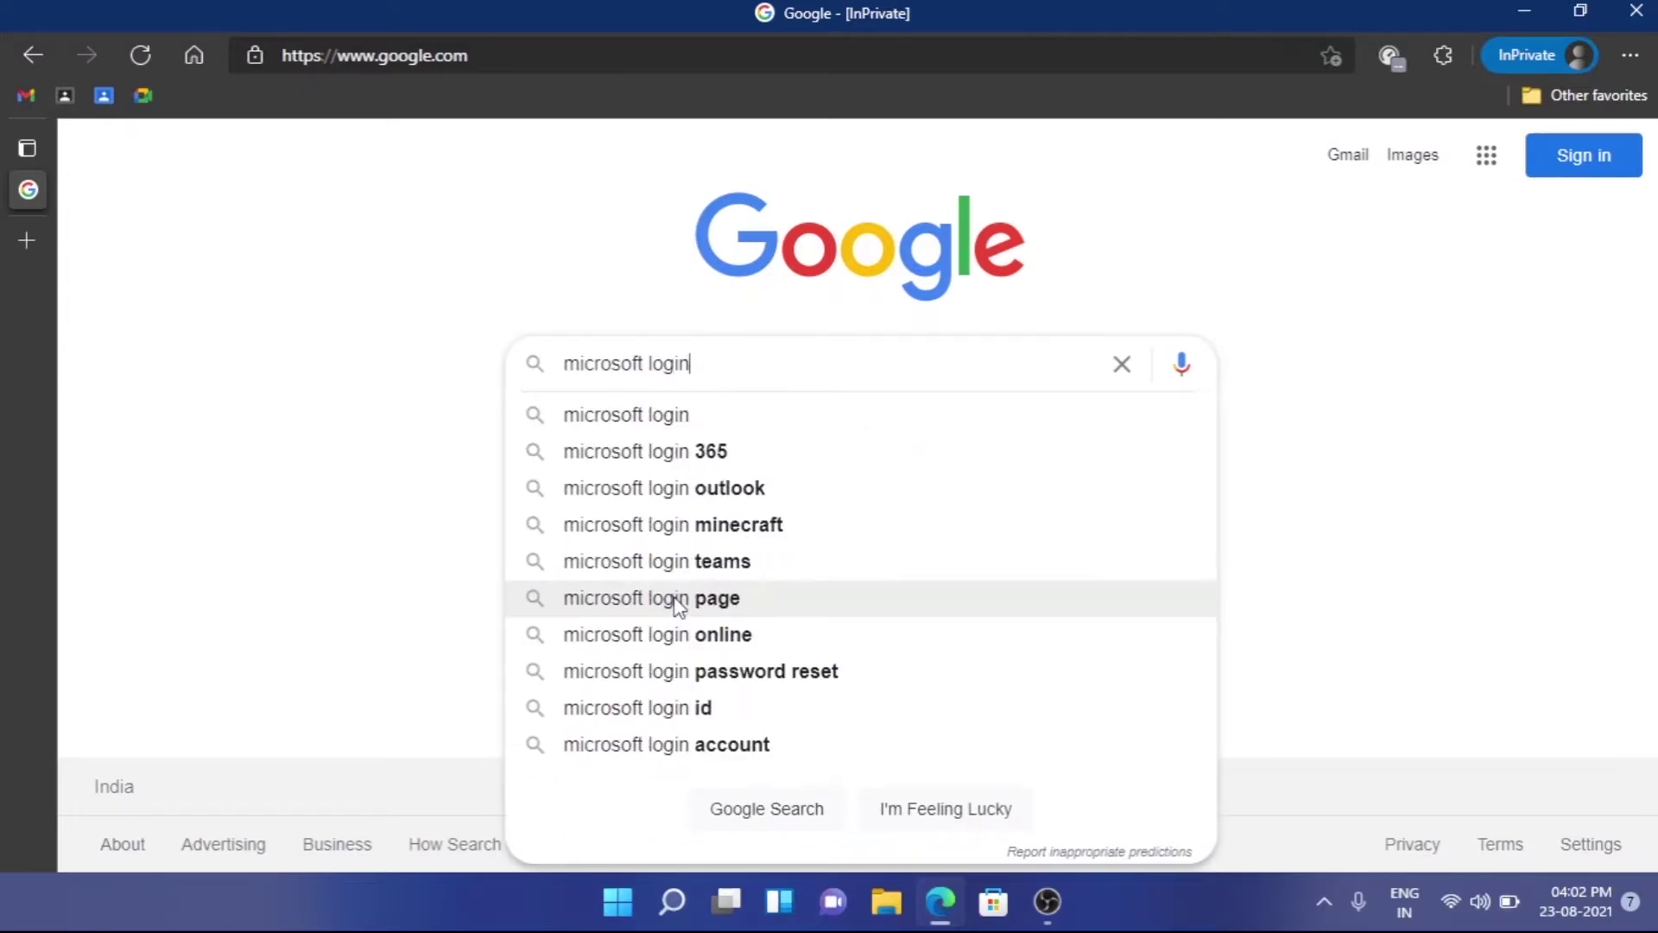
pyautogui.press('Return')
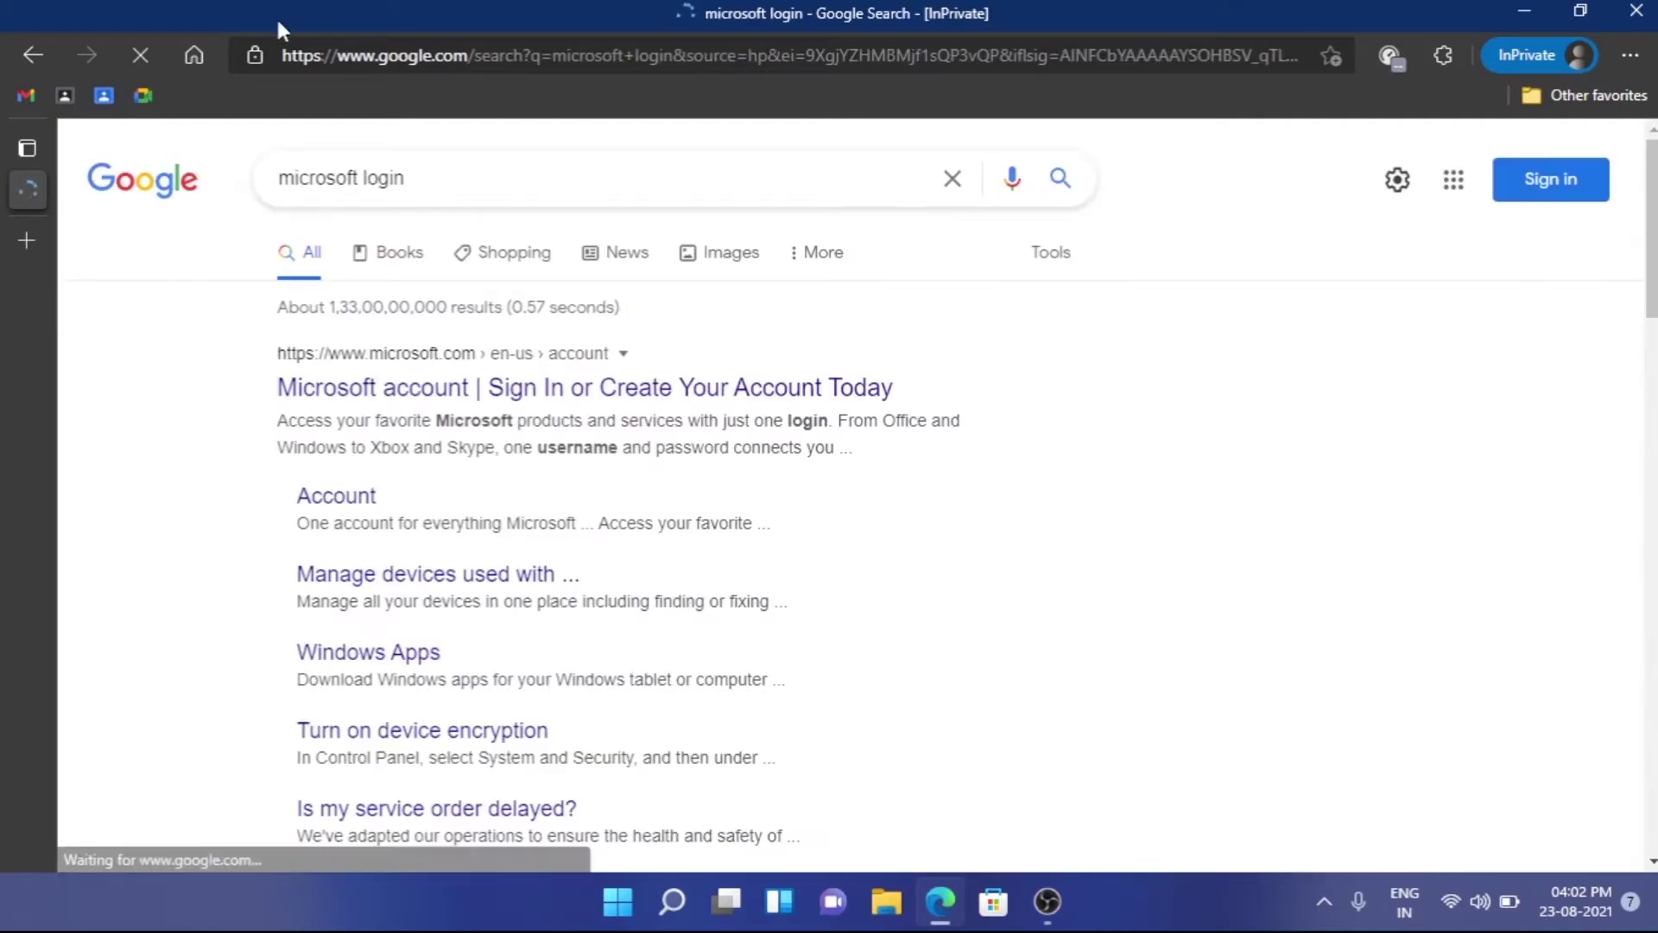
pyautogui.moveTo(435, 167); pyautogui.dragTo(356, 395)
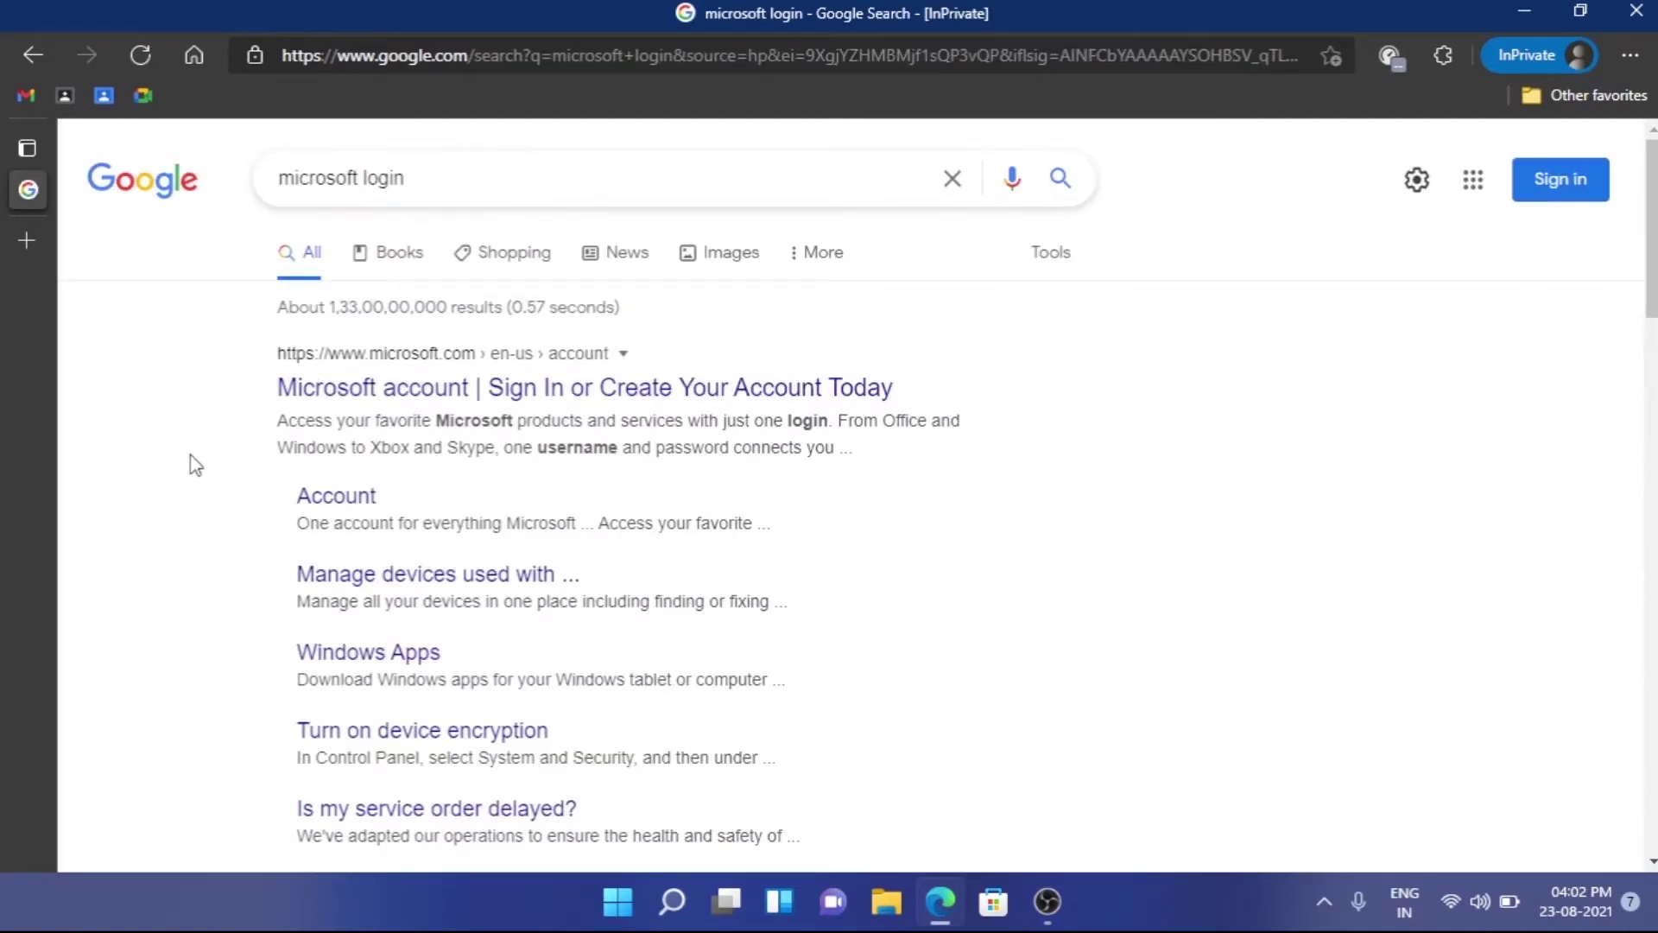
pyautogui.middleClick(383, 404)
pyautogui.click(21, 227)
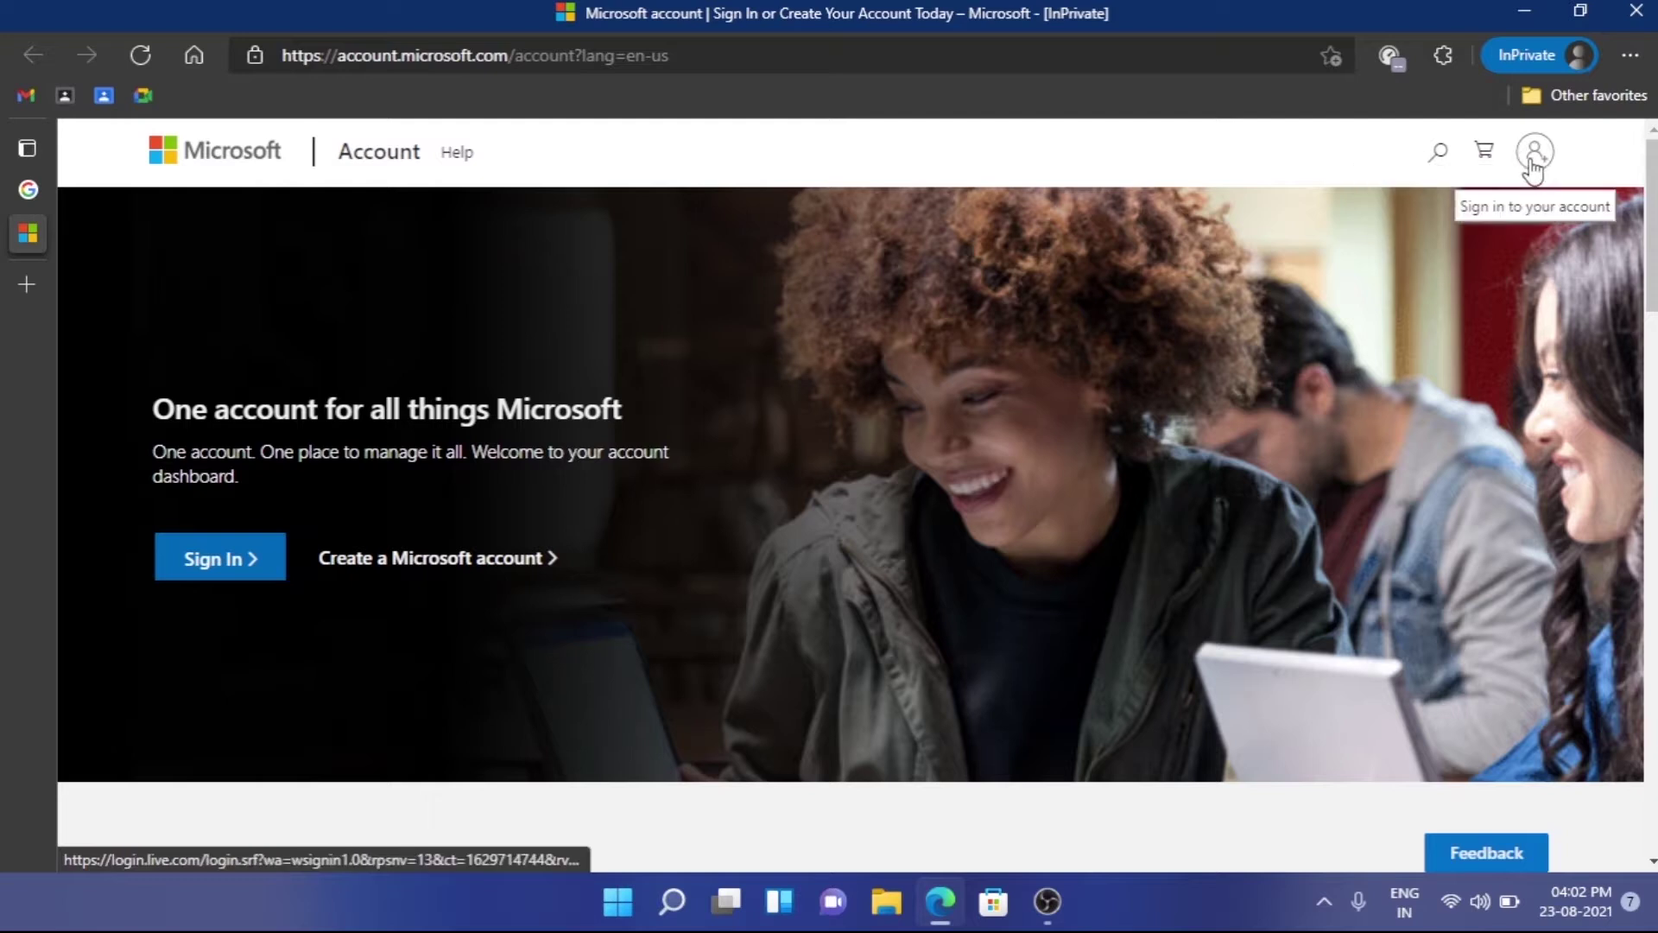
# Start a new Microsoft account via 'Create one!' and enter the Gmail address.
pyautogui.click(1534, 156)
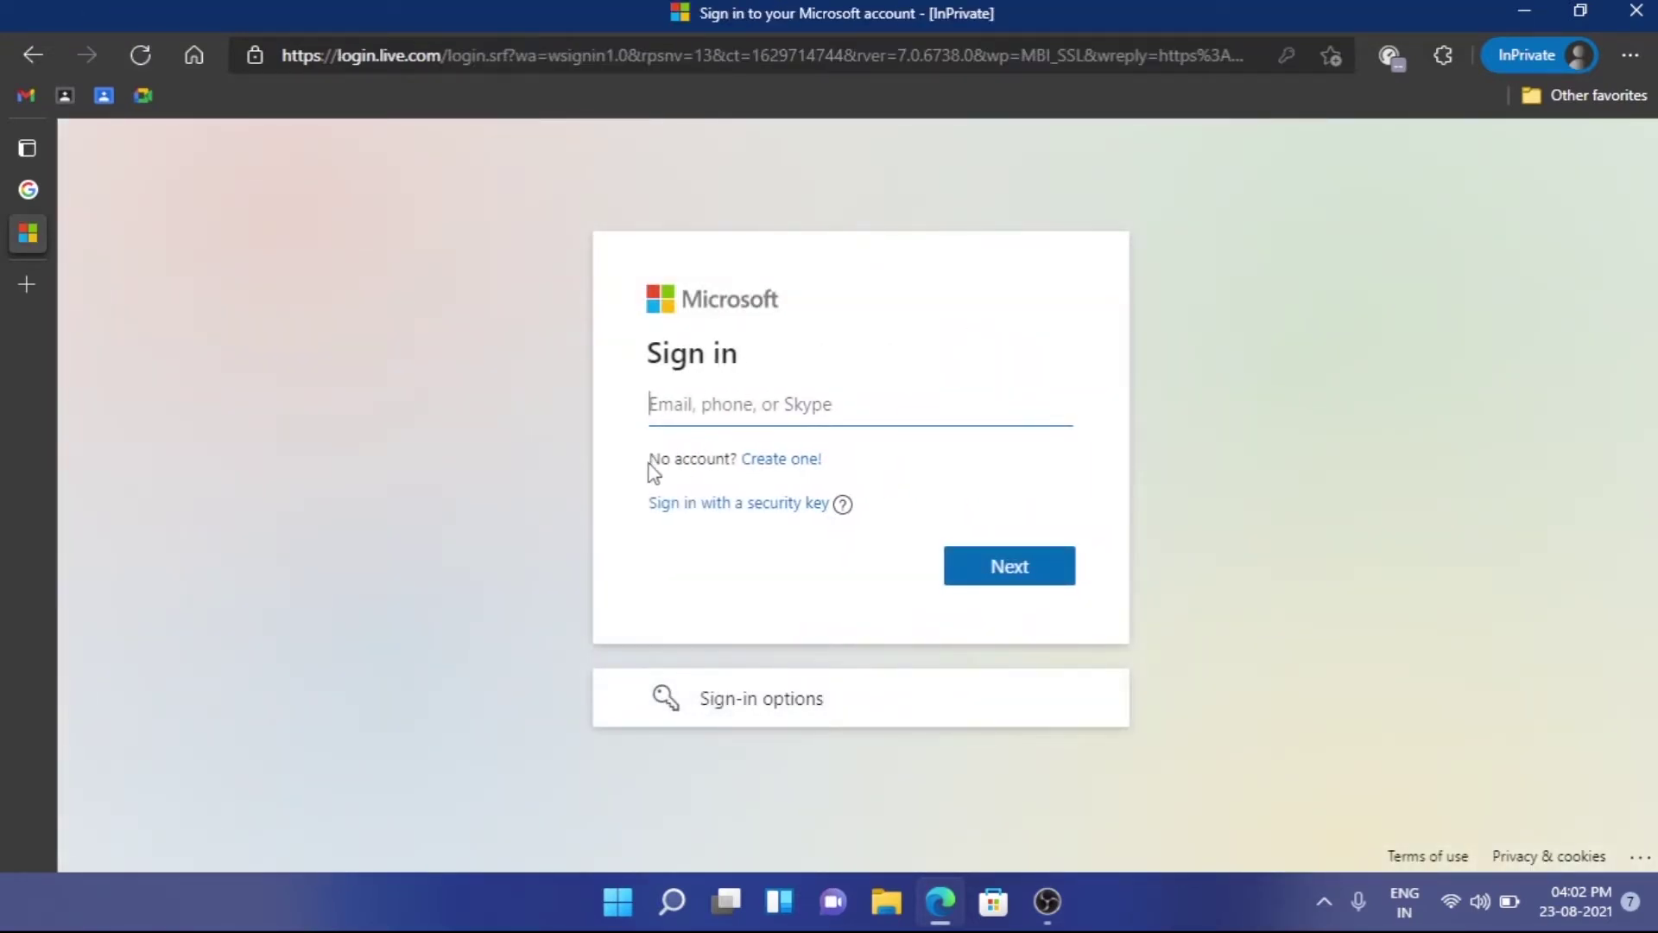
pyautogui.moveTo(679, 452); pyautogui.dragTo(740, 449)
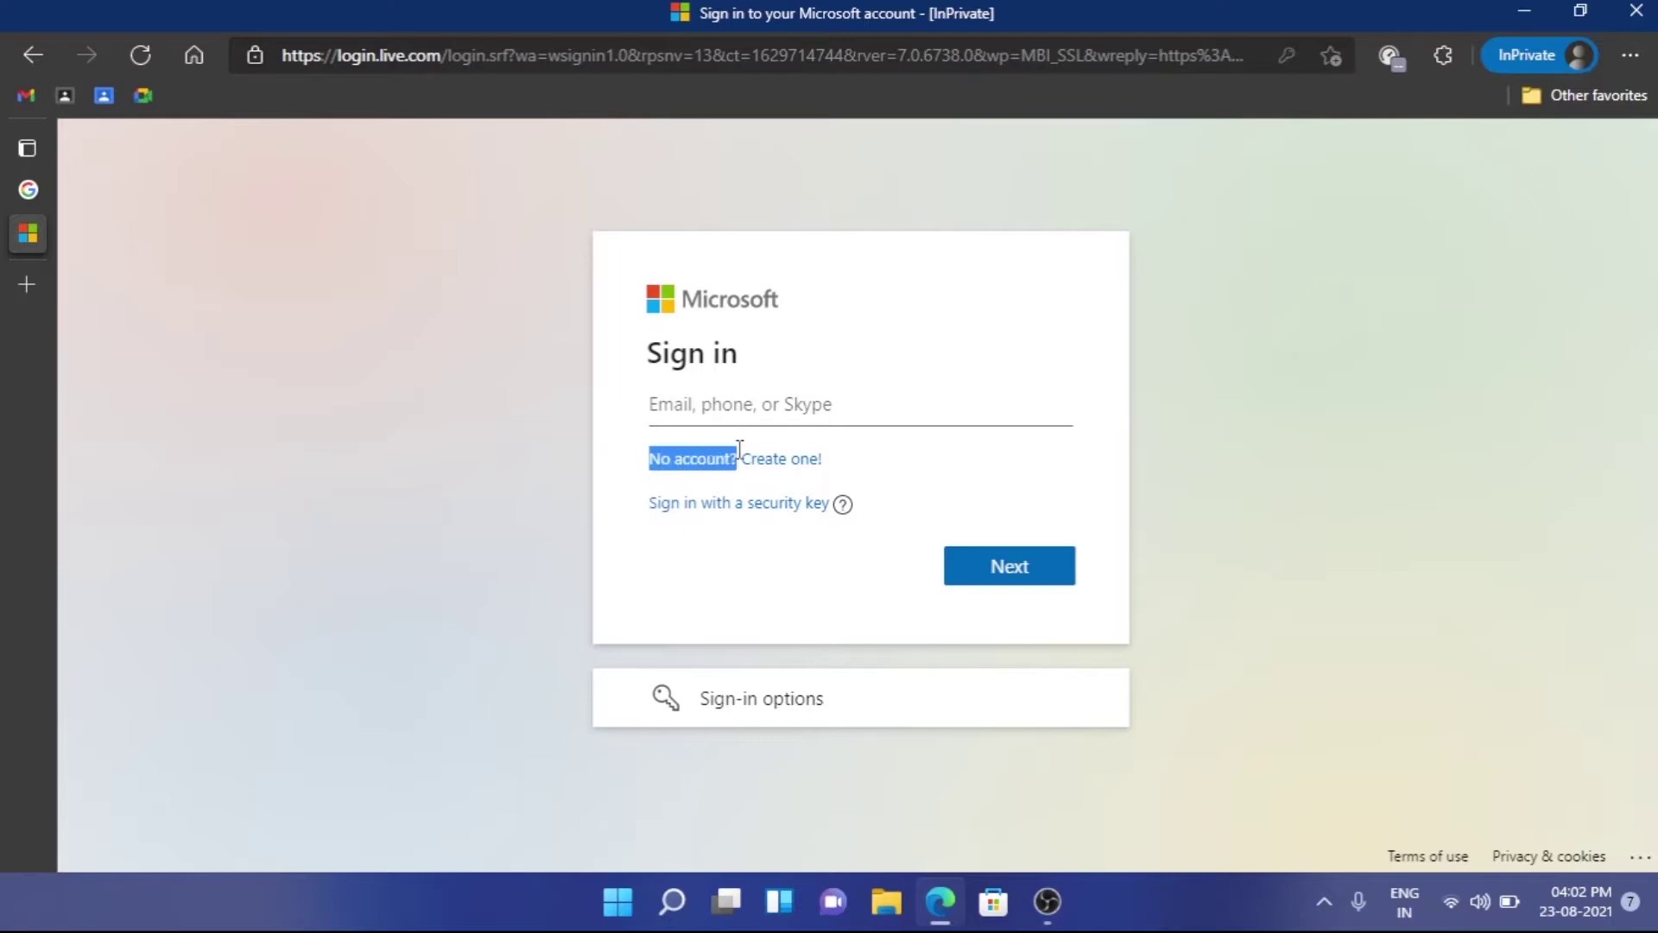
pyautogui.click(788, 471)
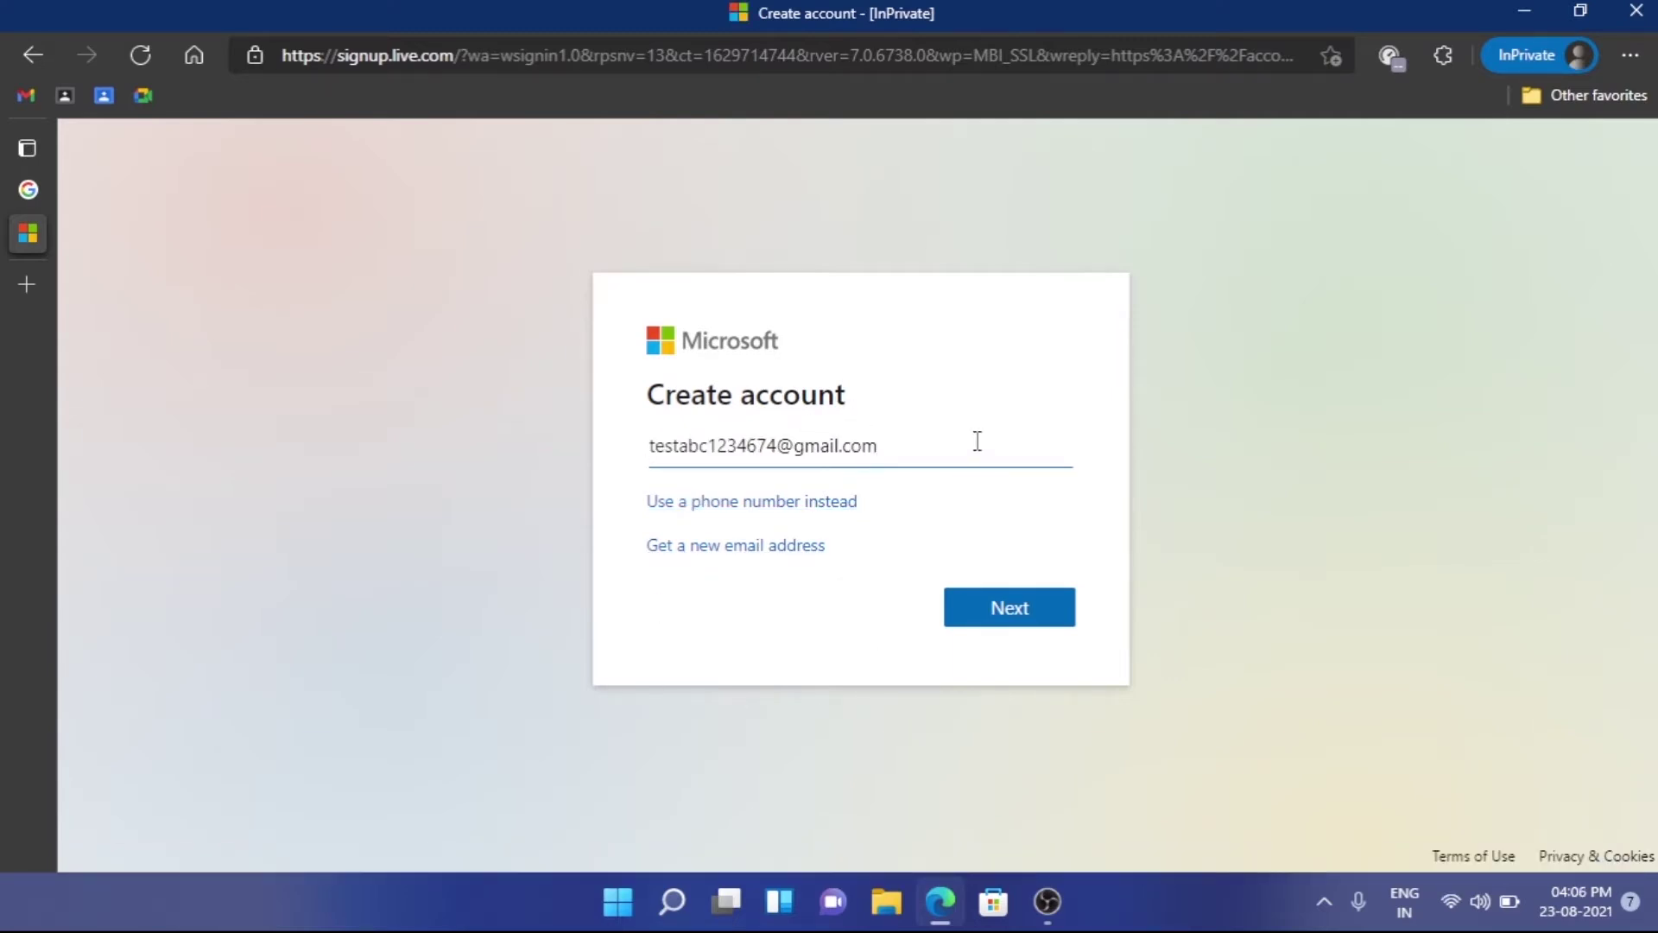
pyautogui.moveTo(837, 472); pyautogui.dragTo(666, 508)
pyautogui.click(781, 626)
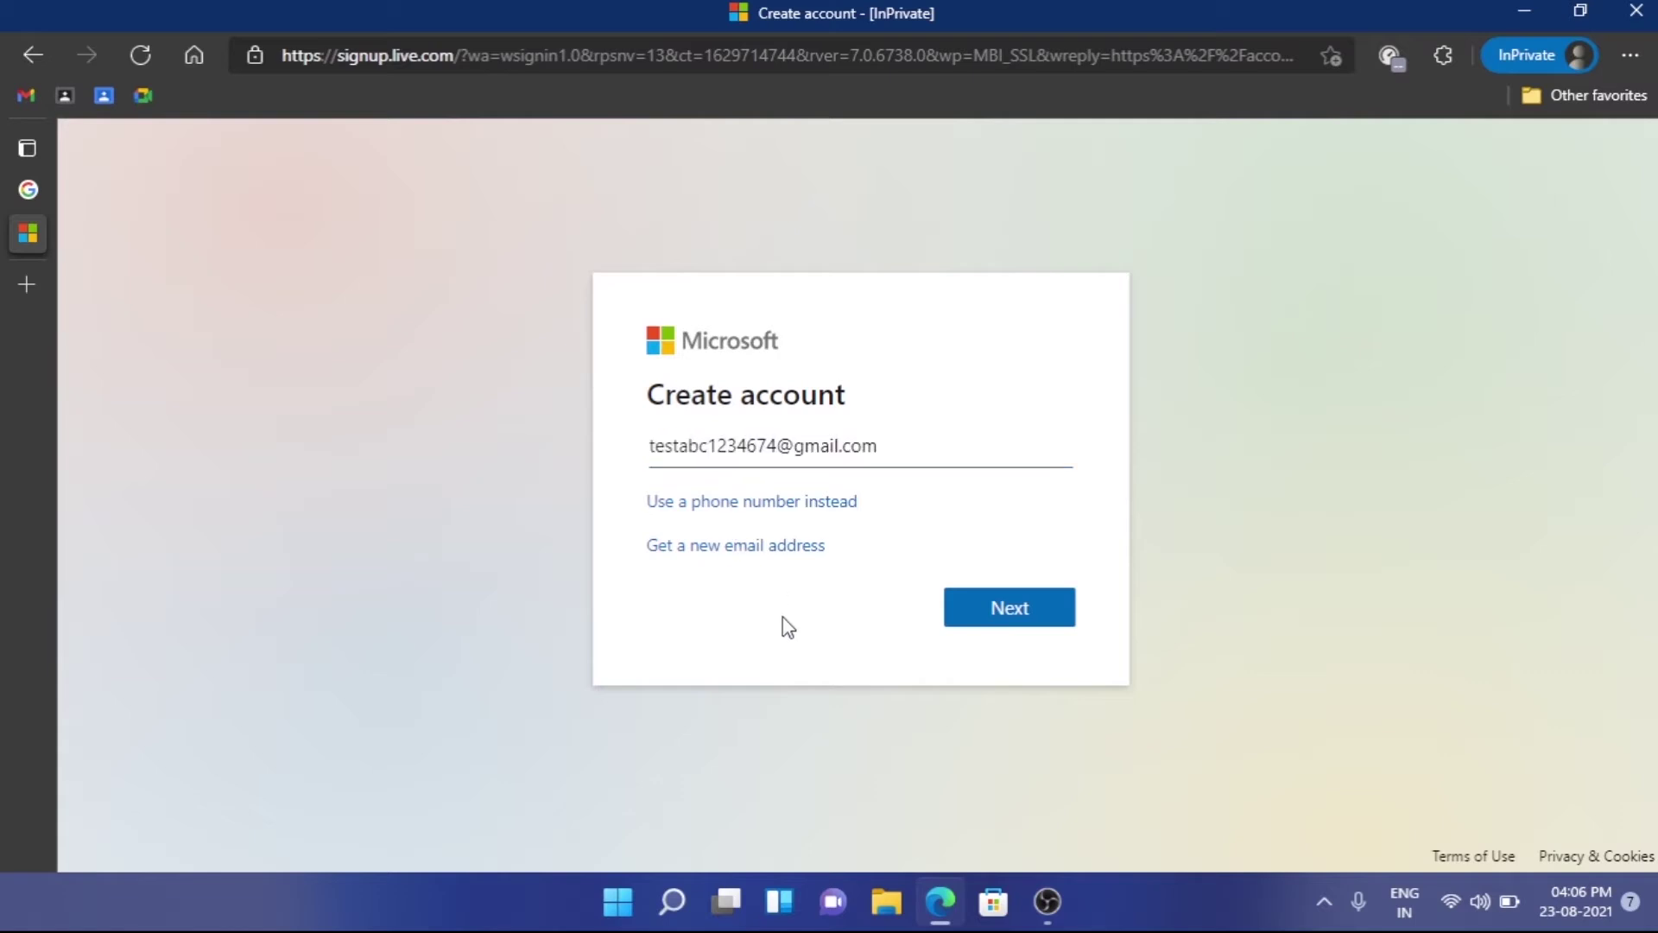
# Submit the Gmail address, then set and submit a password for the new account.
pyautogui.click(998, 622)
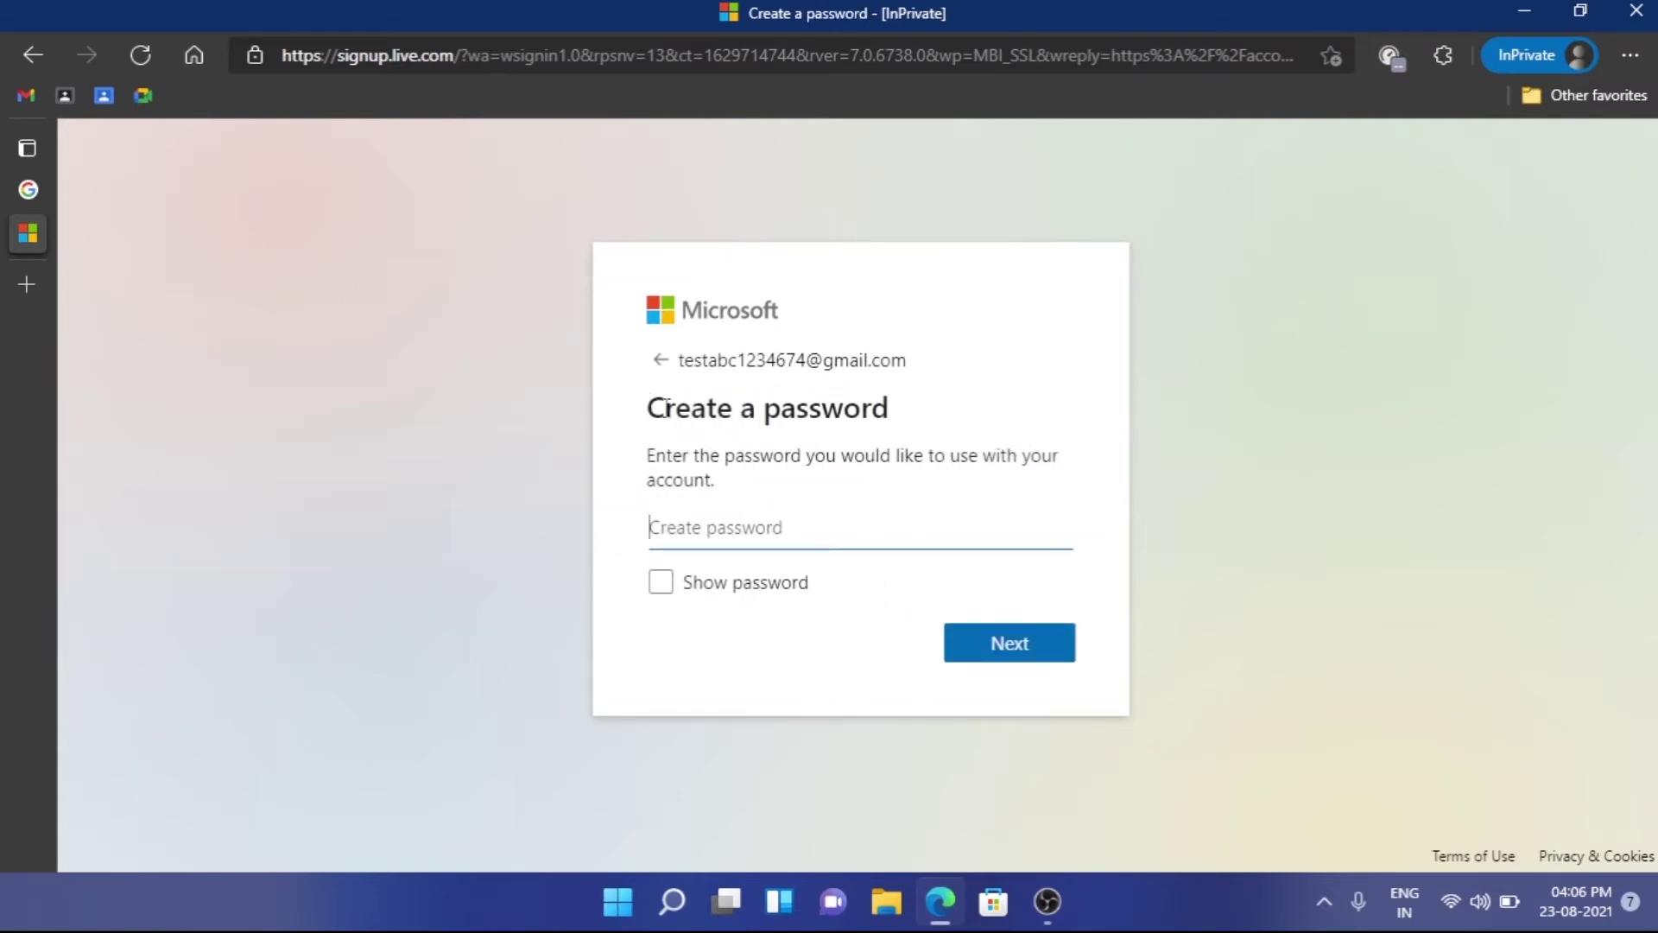
pyautogui.press('Return')
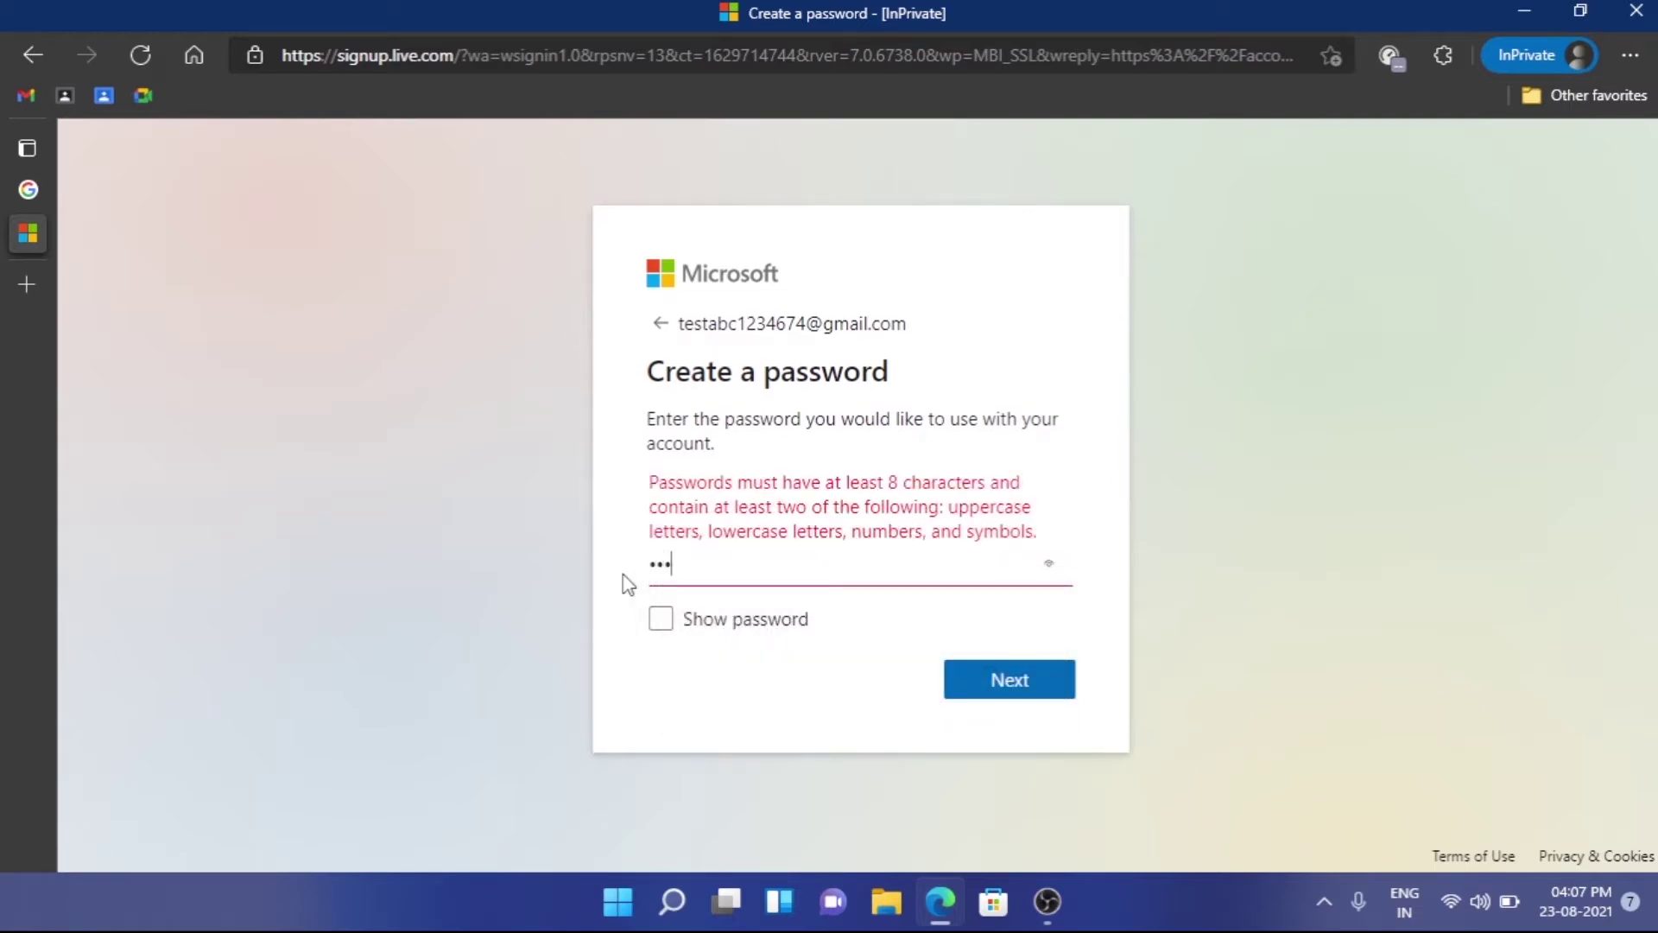
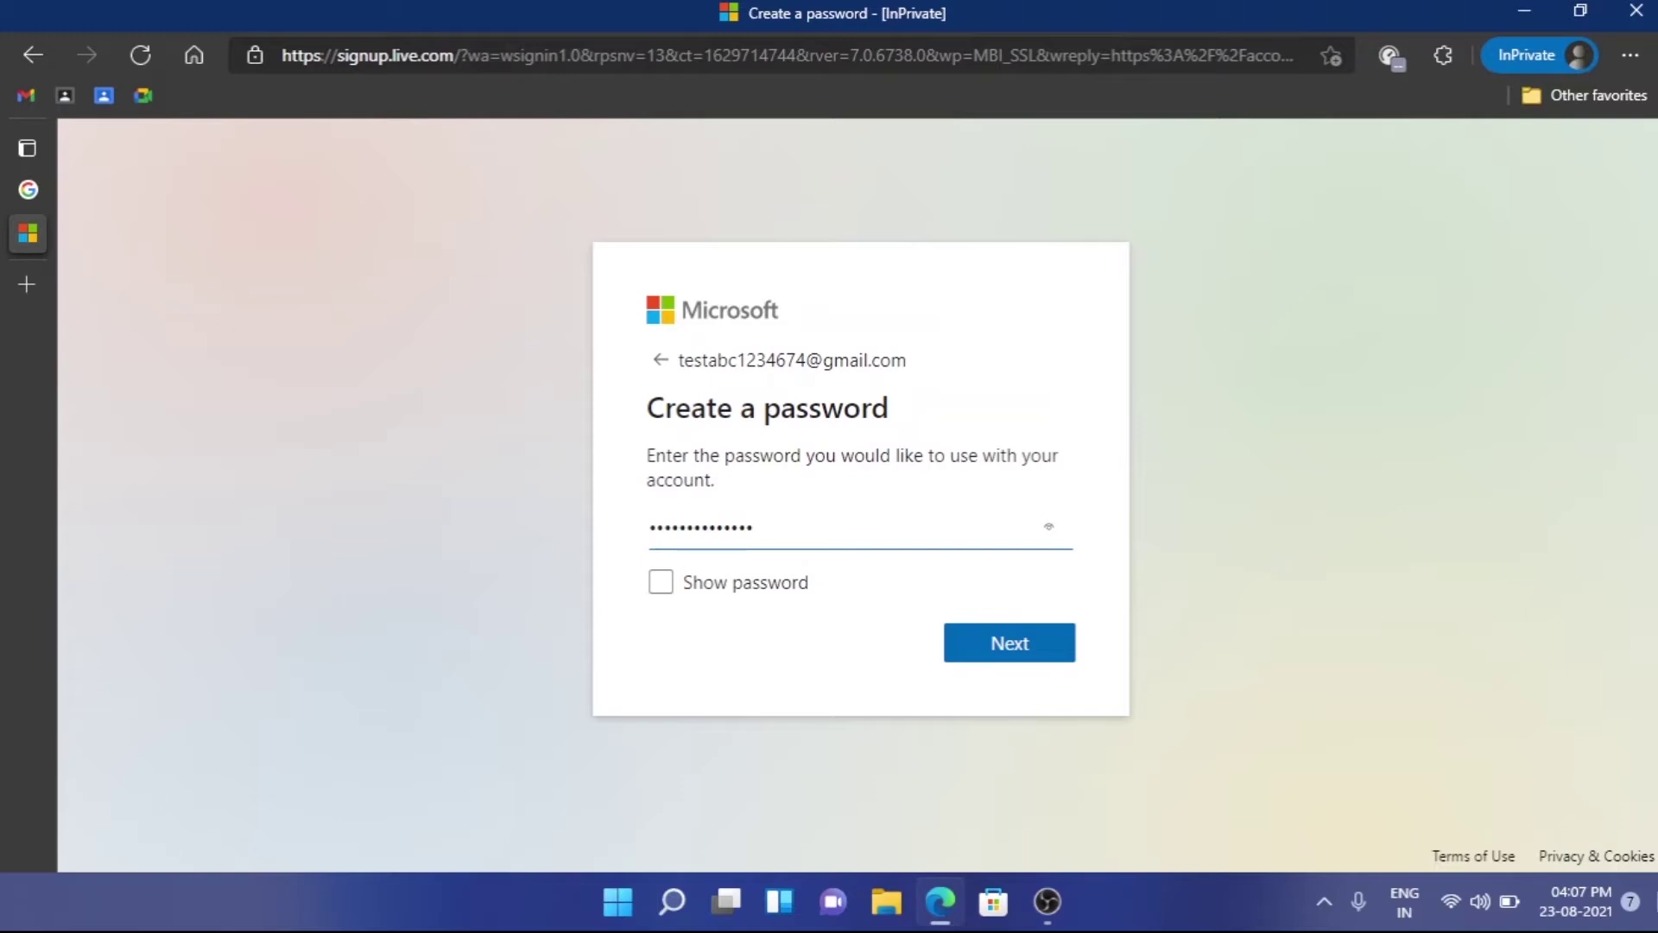
pyautogui.click(983, 652)
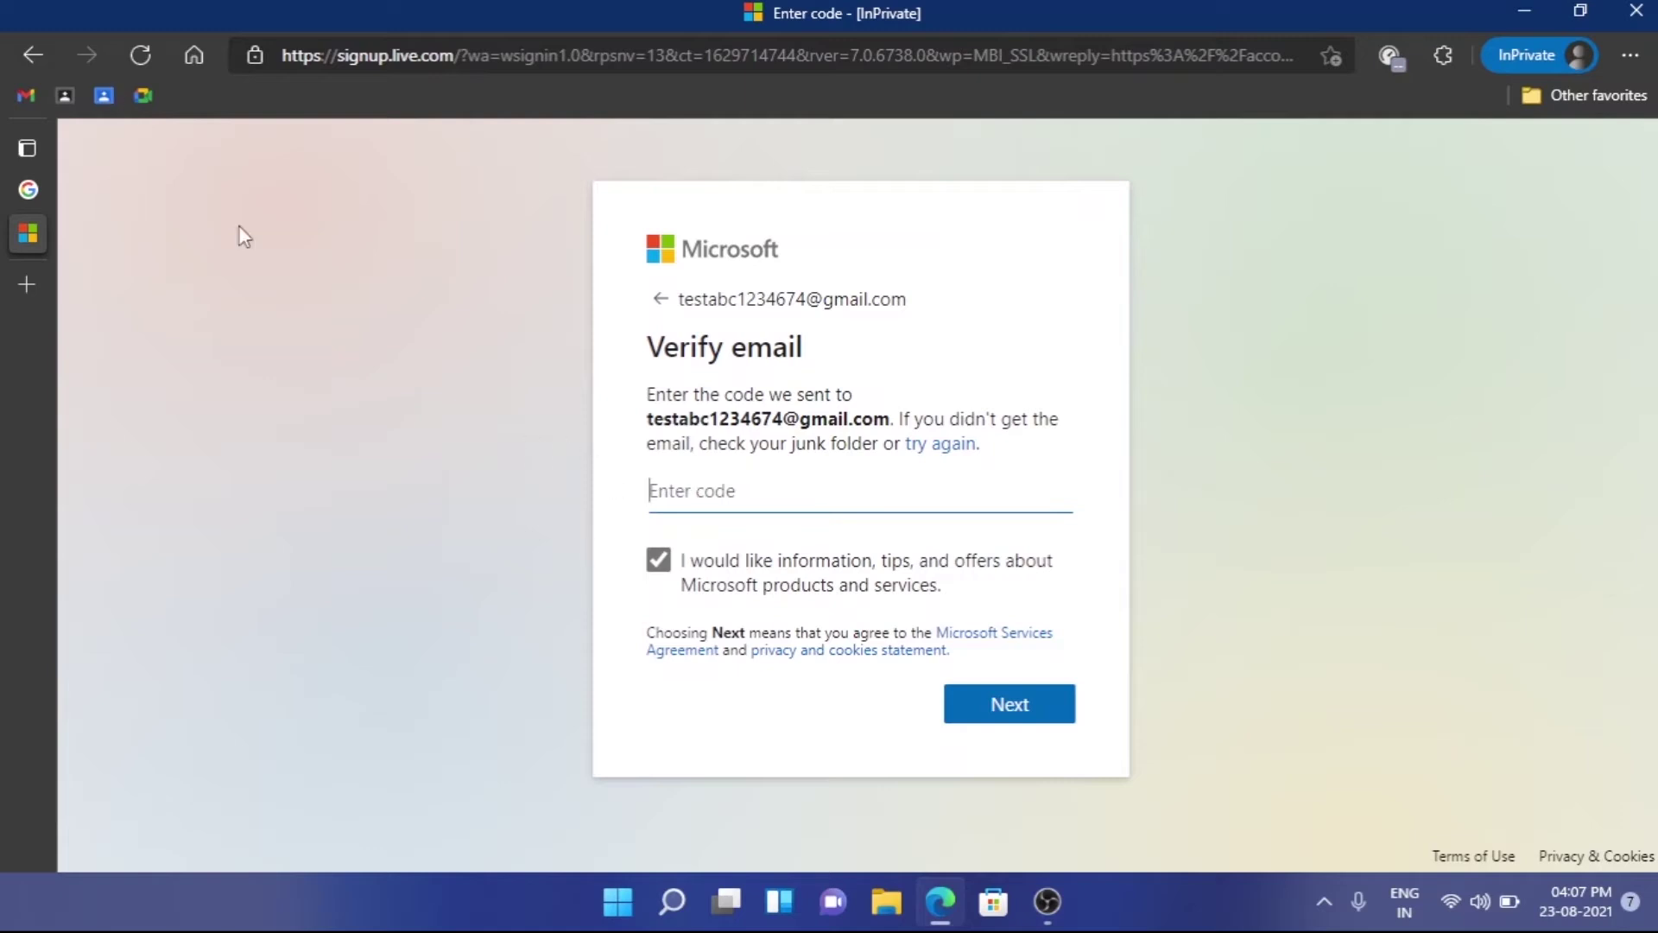
pyautogui.moveTo(659, 356); pyautogui.dragTo(862, 344)
pyautogui.click(315, 458)
# Open Gmail in a new tab, read the Microsoft verification email's security code, and return to the Verify email page.
pyautogui.middleClick(24, 97)
pyautogui.click(14, 285)
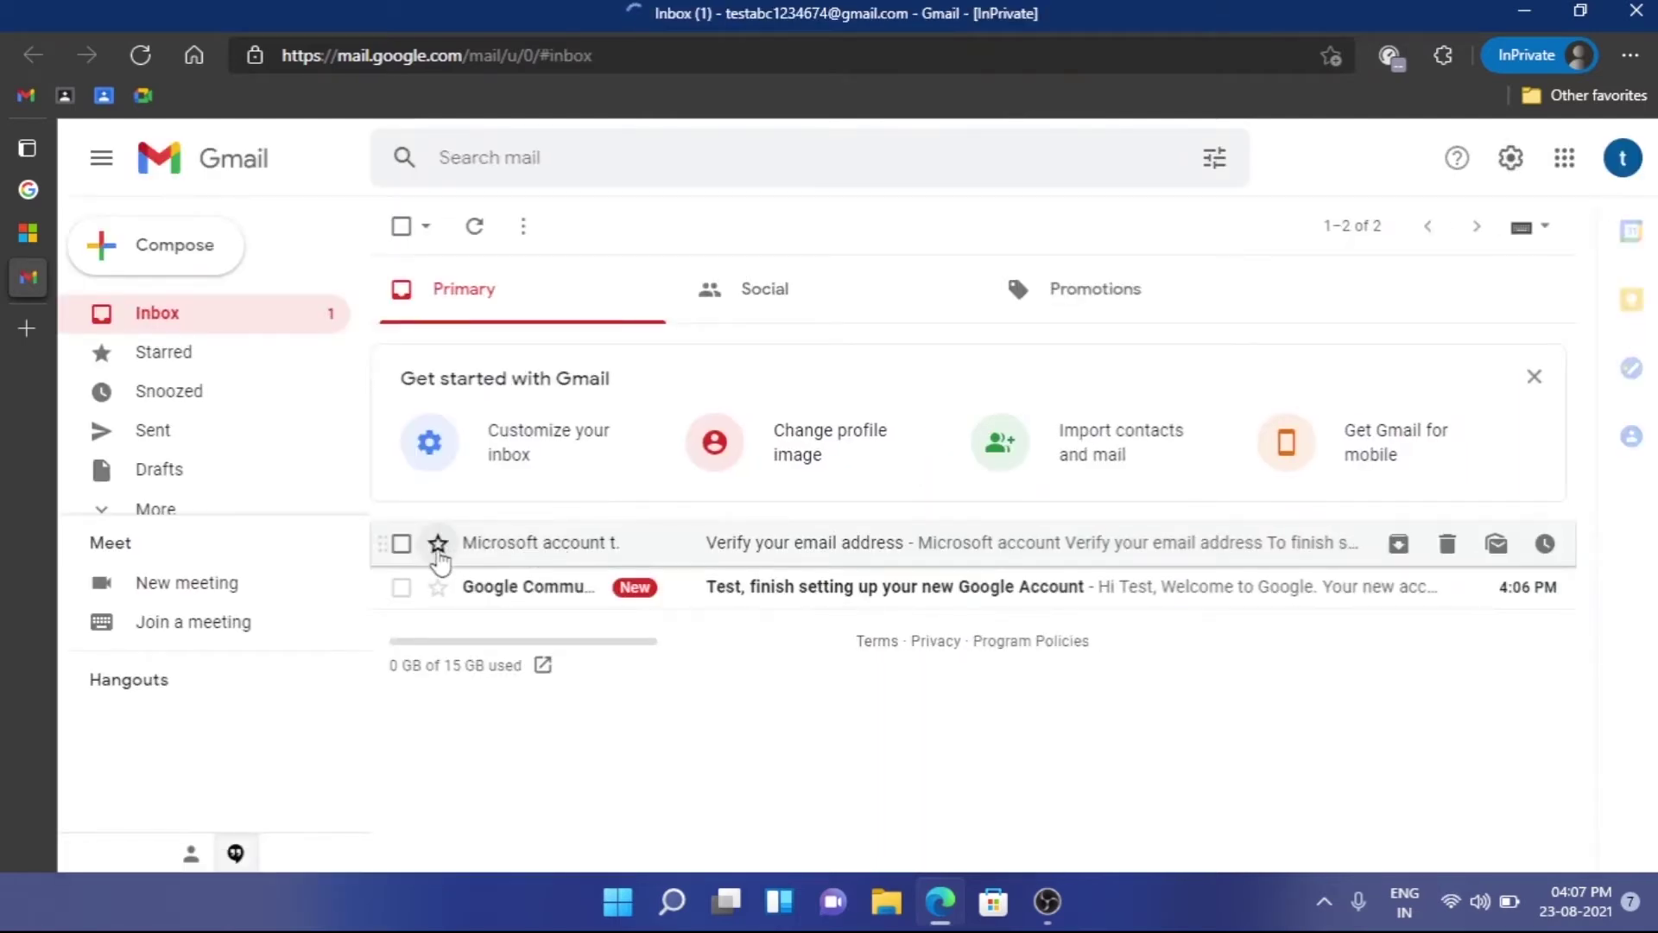
pyautogui.click(501, 559)
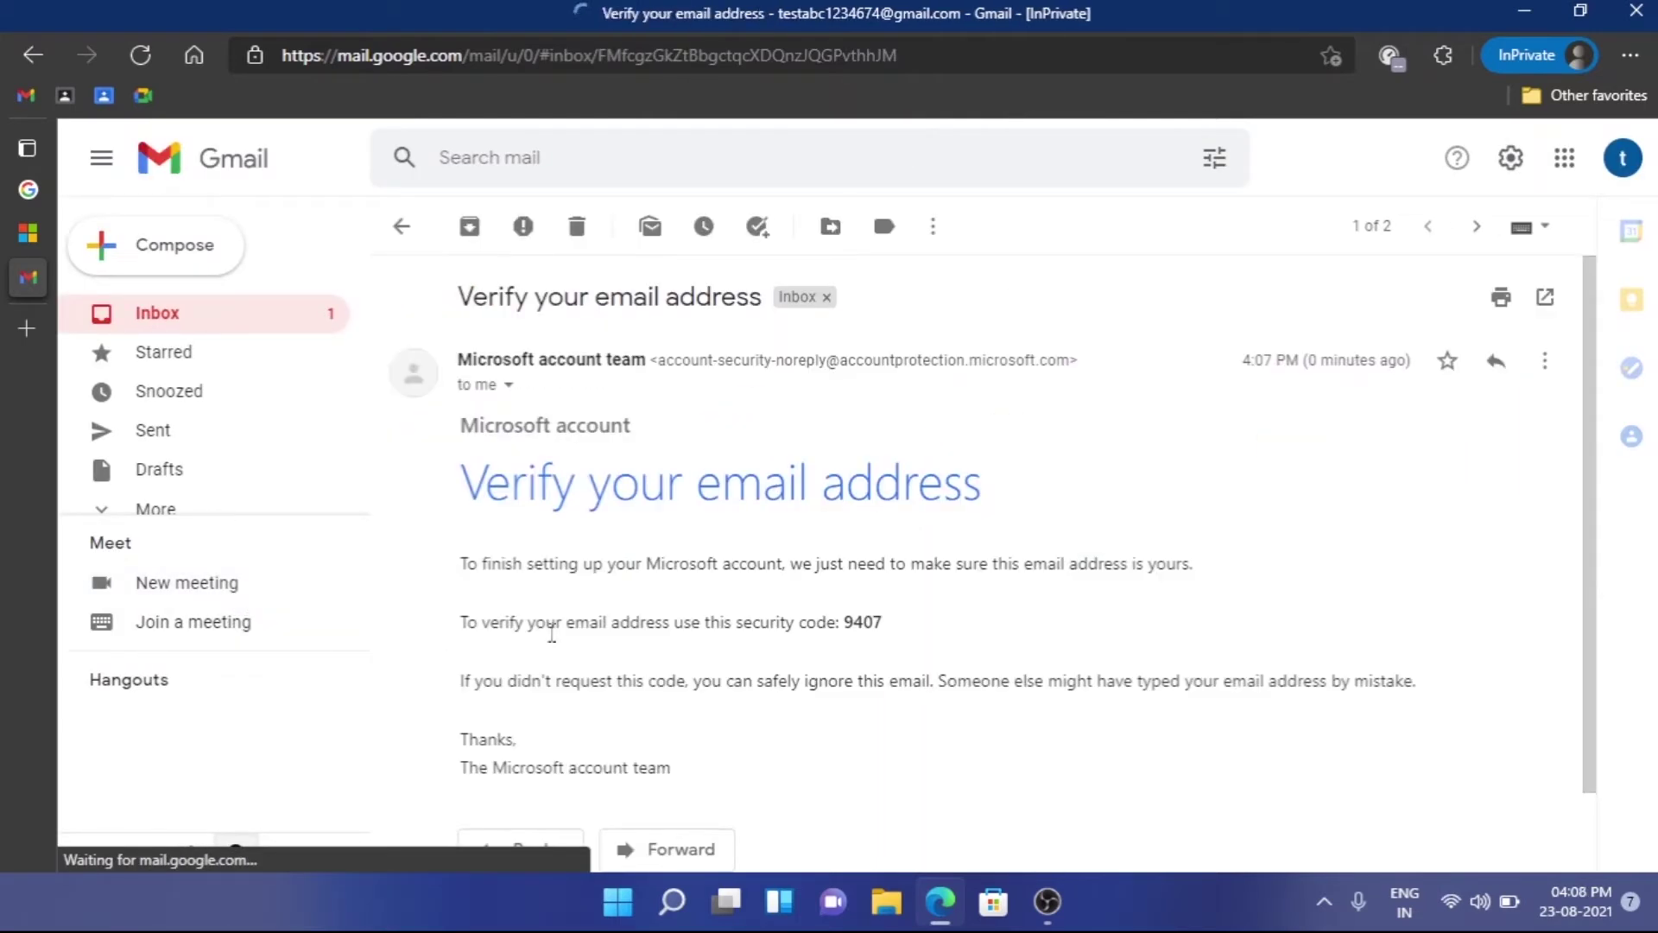
pyautogui.moveTo(460, 421); pyautogui.dragTo(822, 488)
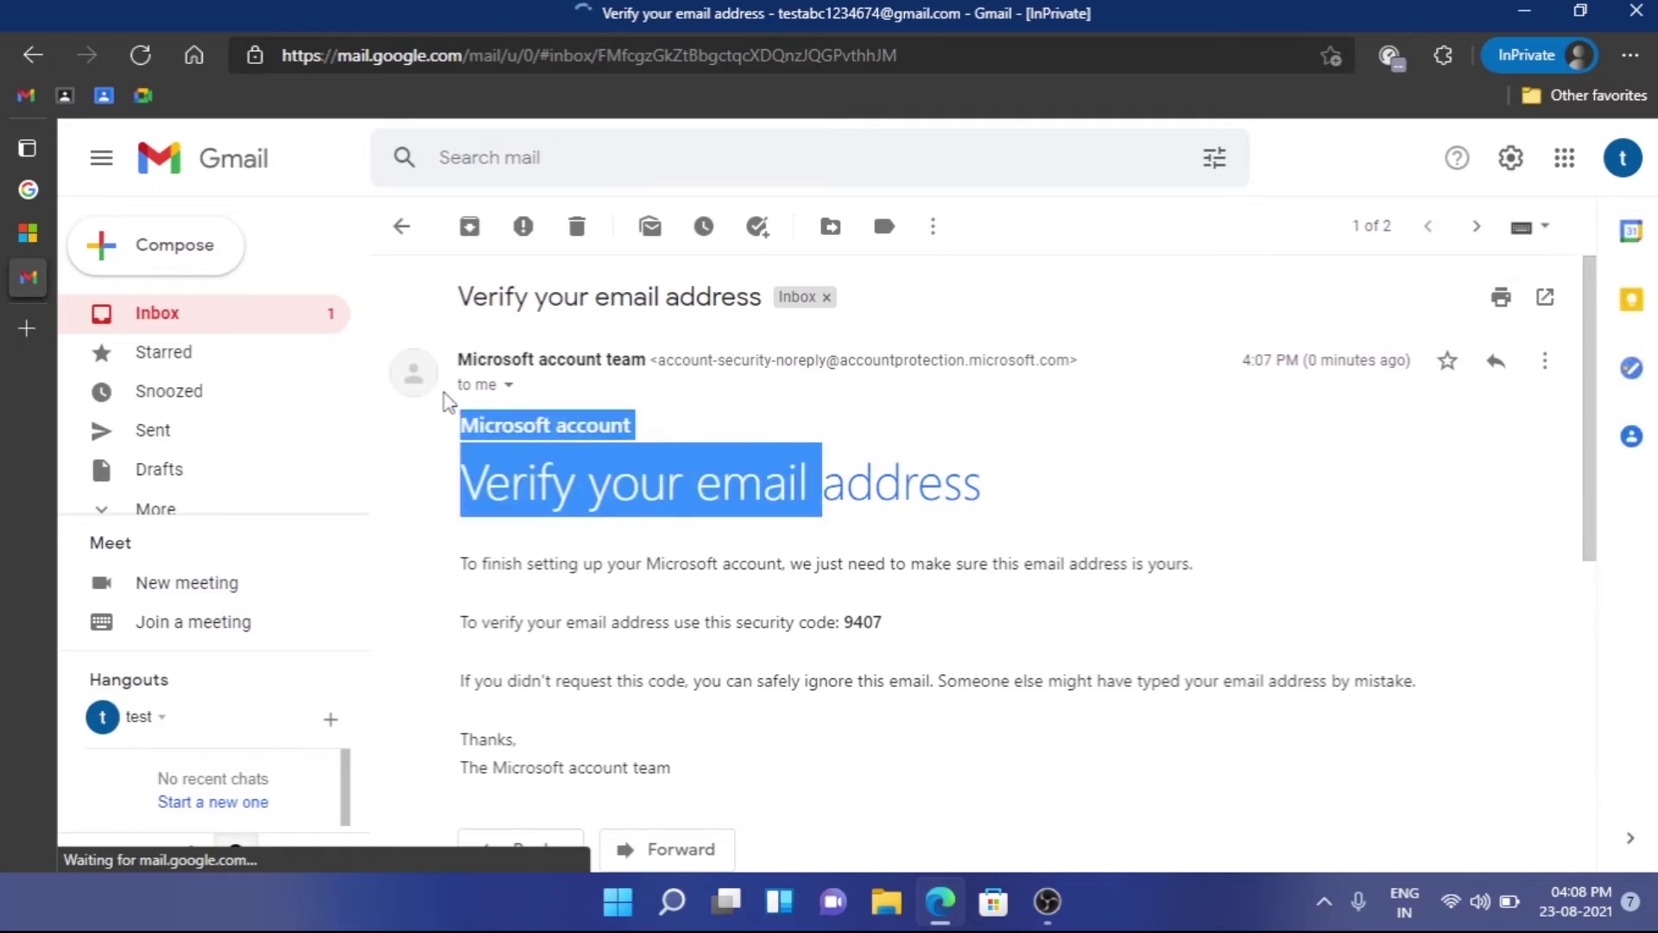
pyautogui.click(477, 386)
pyautogui.moveTo(512, 359); pyautogui.dragTo(561, 349)
pyautogui.scroll(-3, 683, 525)
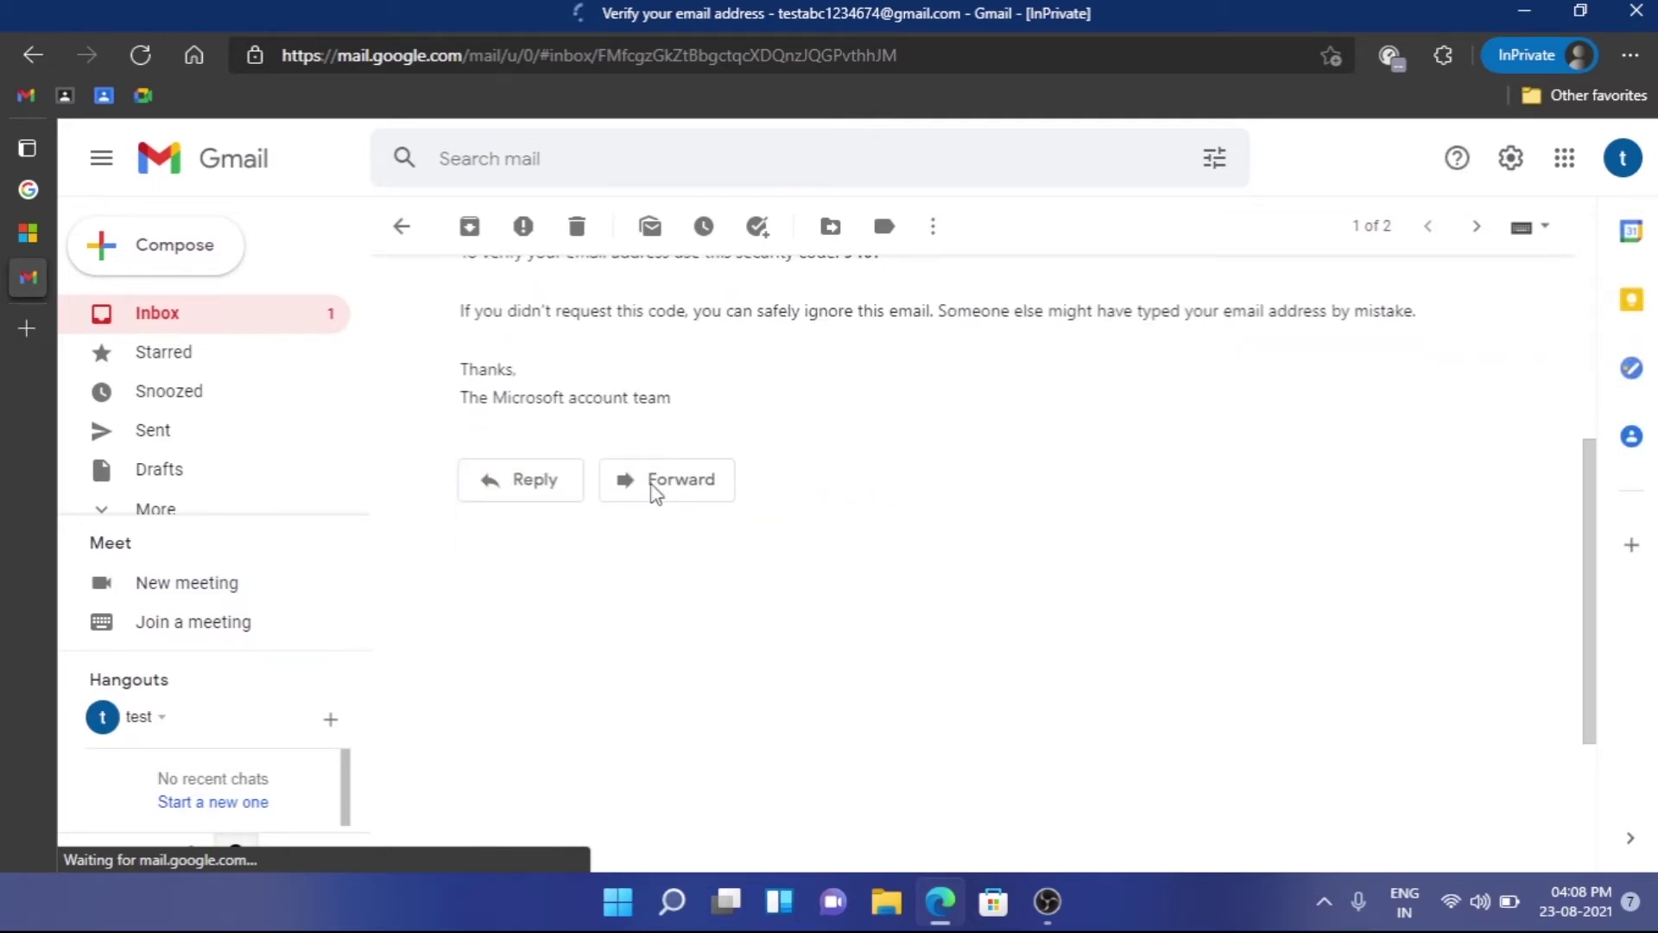
pyautogui.scroll(1, 646, 377)
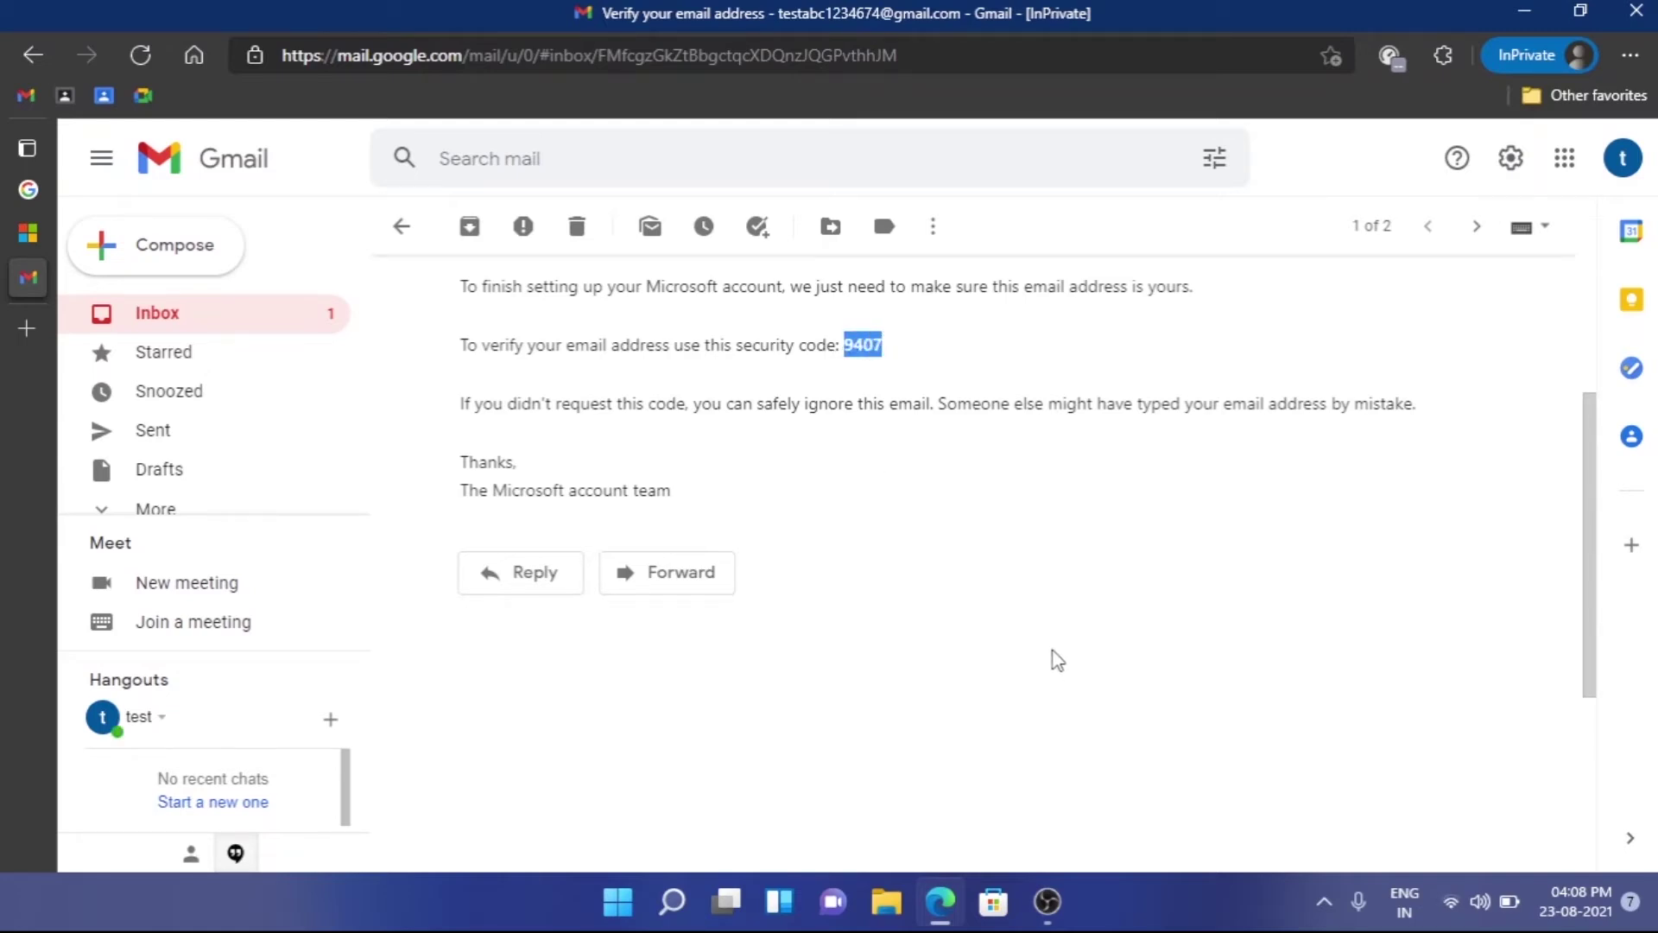
pyautogui.moveTo(7, 390)
pyautogui.click(114, 230)
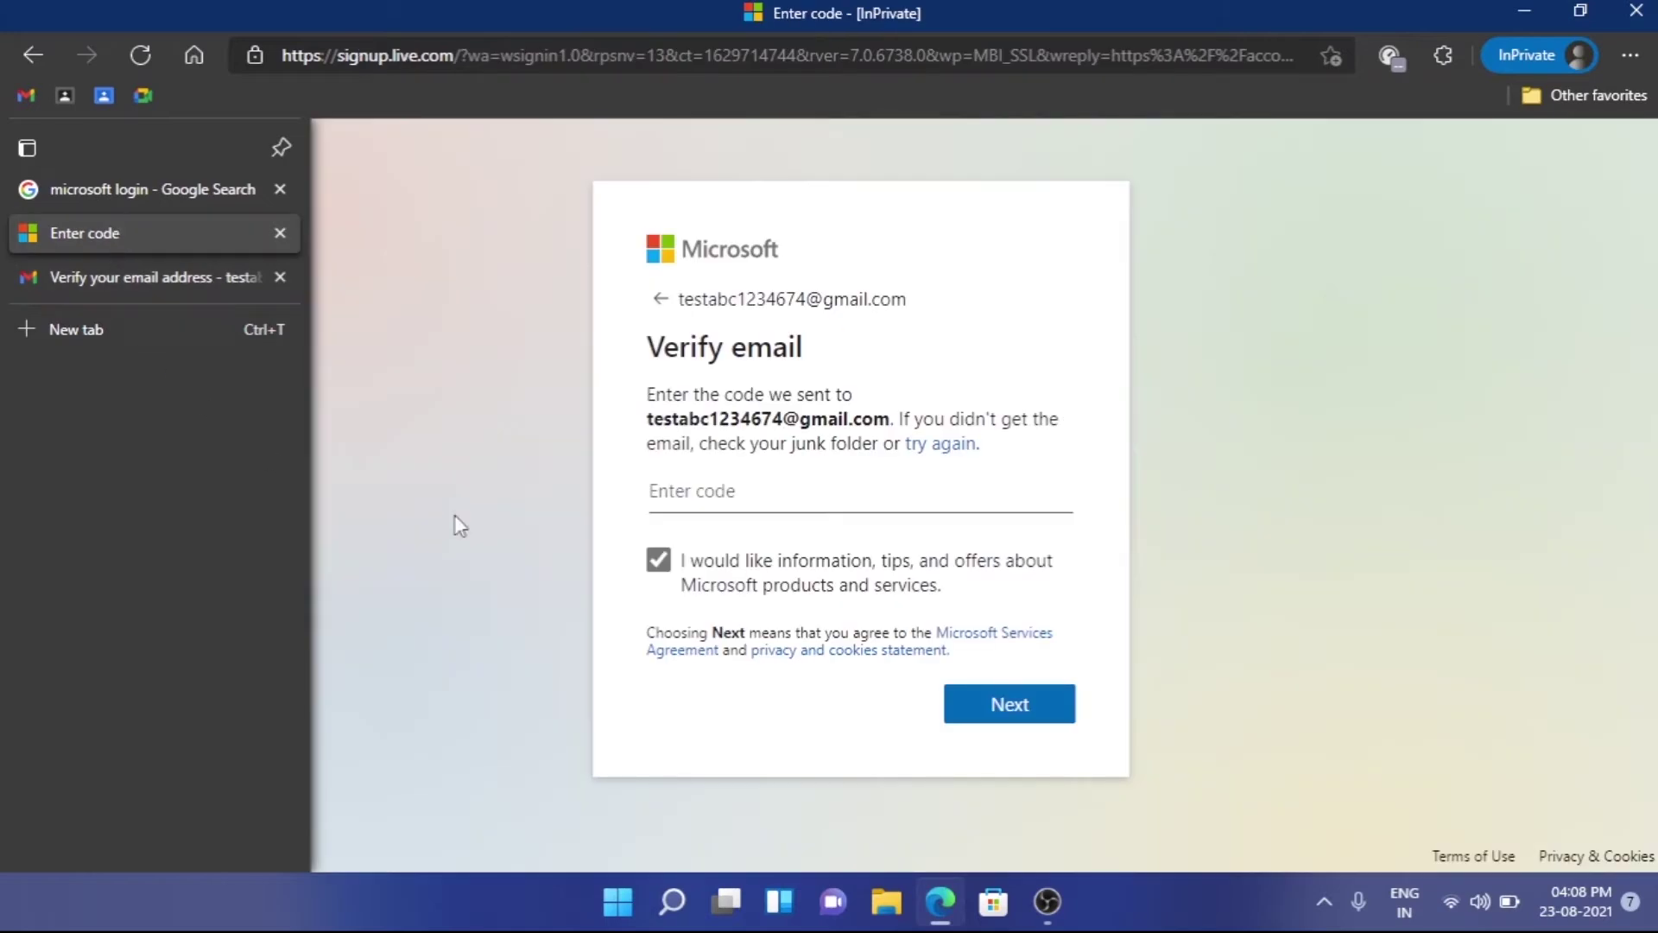
# Paste the emailed security code and submit it to verify the email address.
pyautogui.click(898, 511)
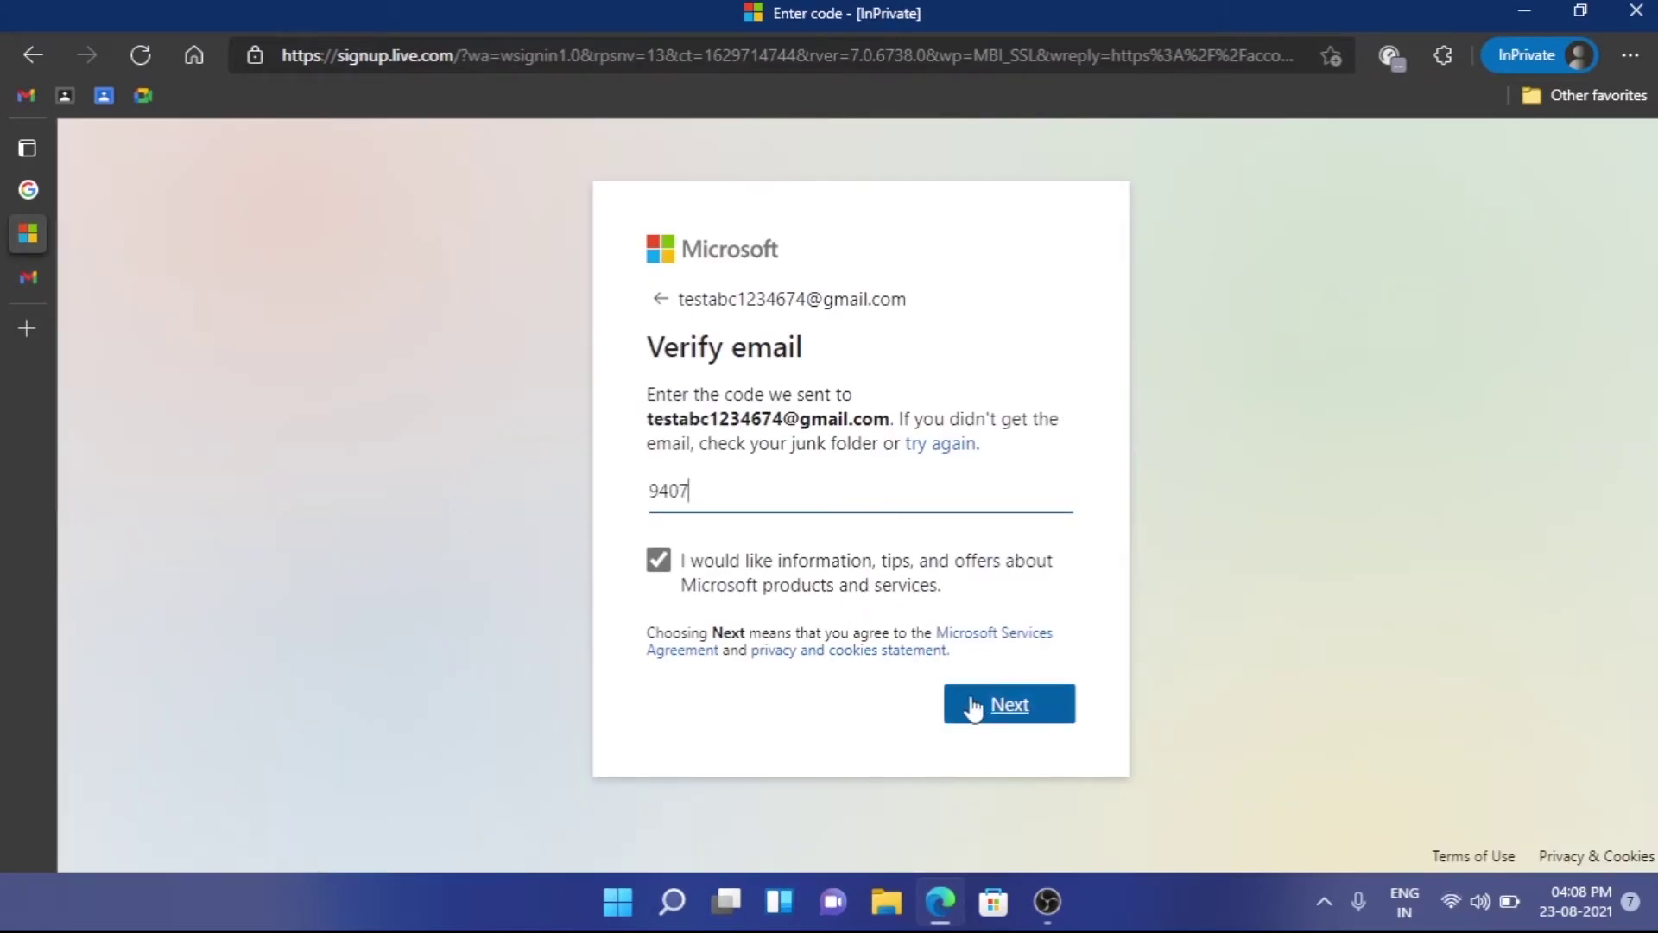
pyautogui.click(973, 703)
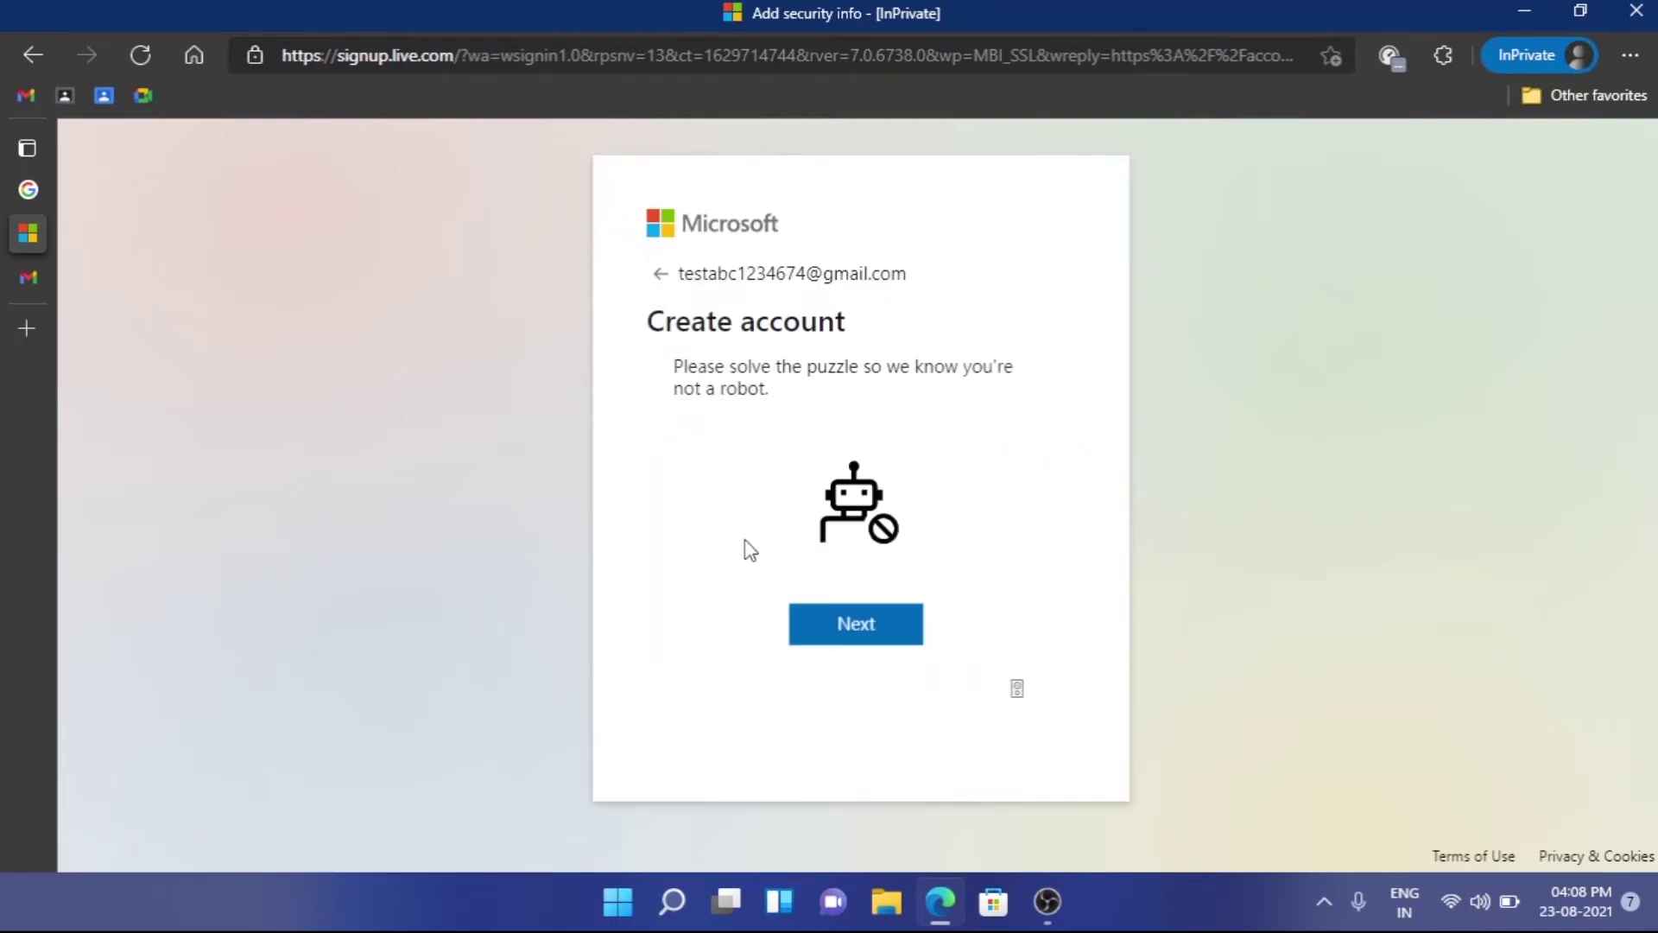
# Solve the robot check by rotating the animal image upright and confirming.
pyautogui.moveTo(682, 315); pyautogui.dragTo(926, 373)
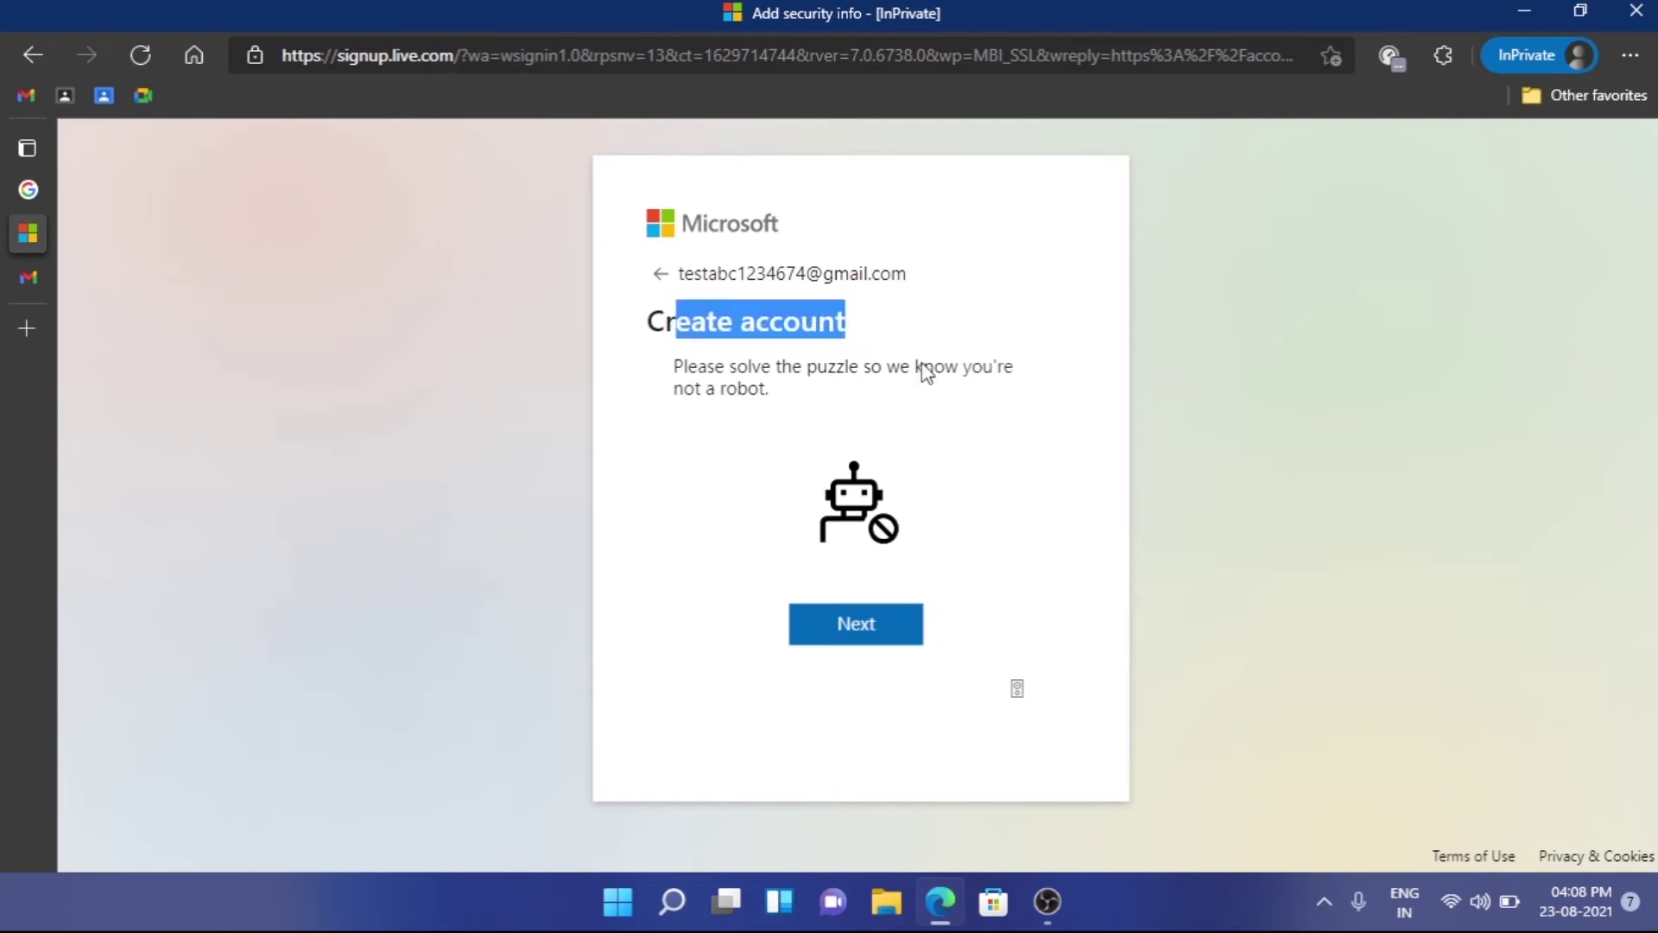
pyautogui.click(843, 640)
pyautogui.click(961, 504)
pyautogui.click(762, 508)
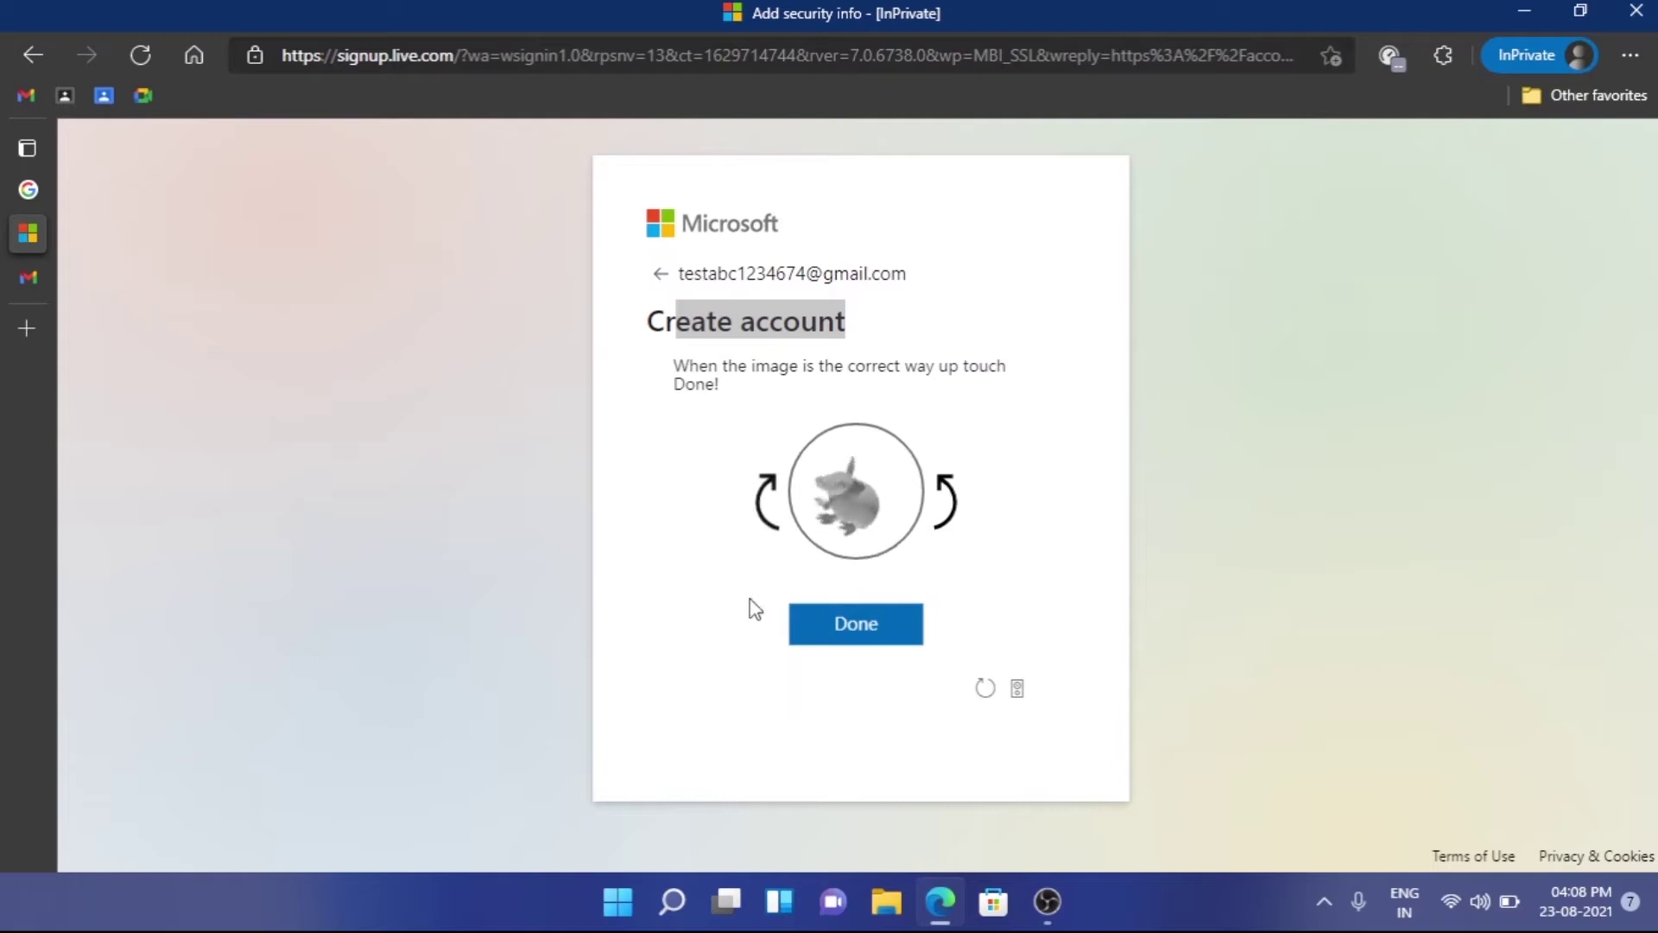
pyautogui.click(980, 513)
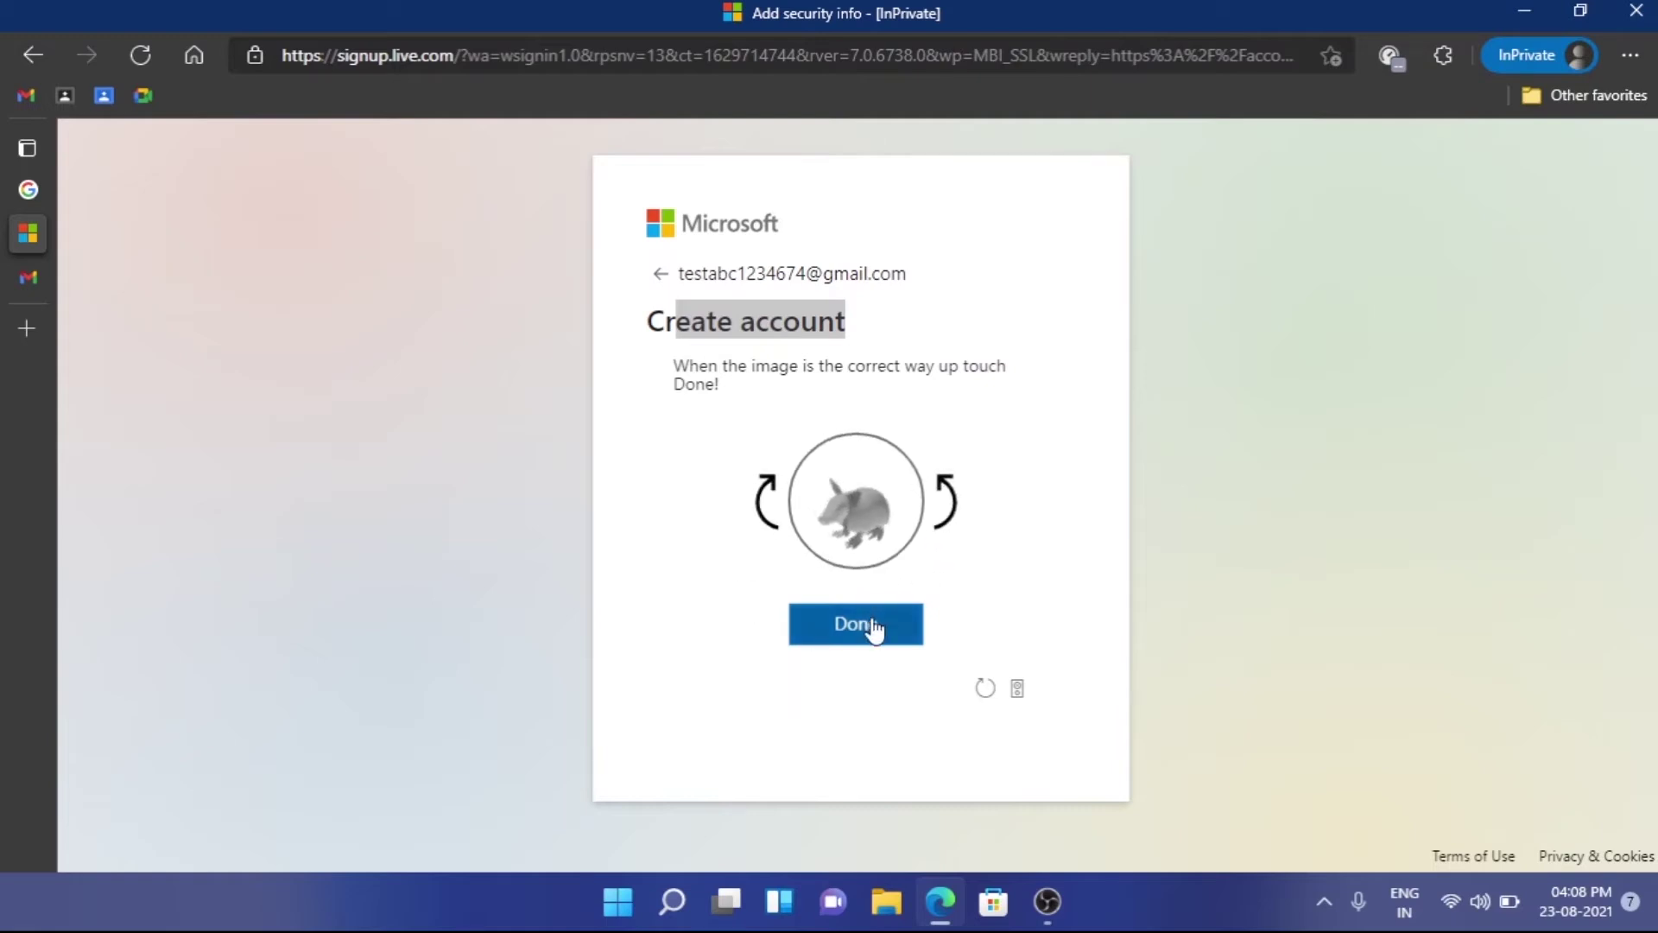
pyautogui.click(874, 626)
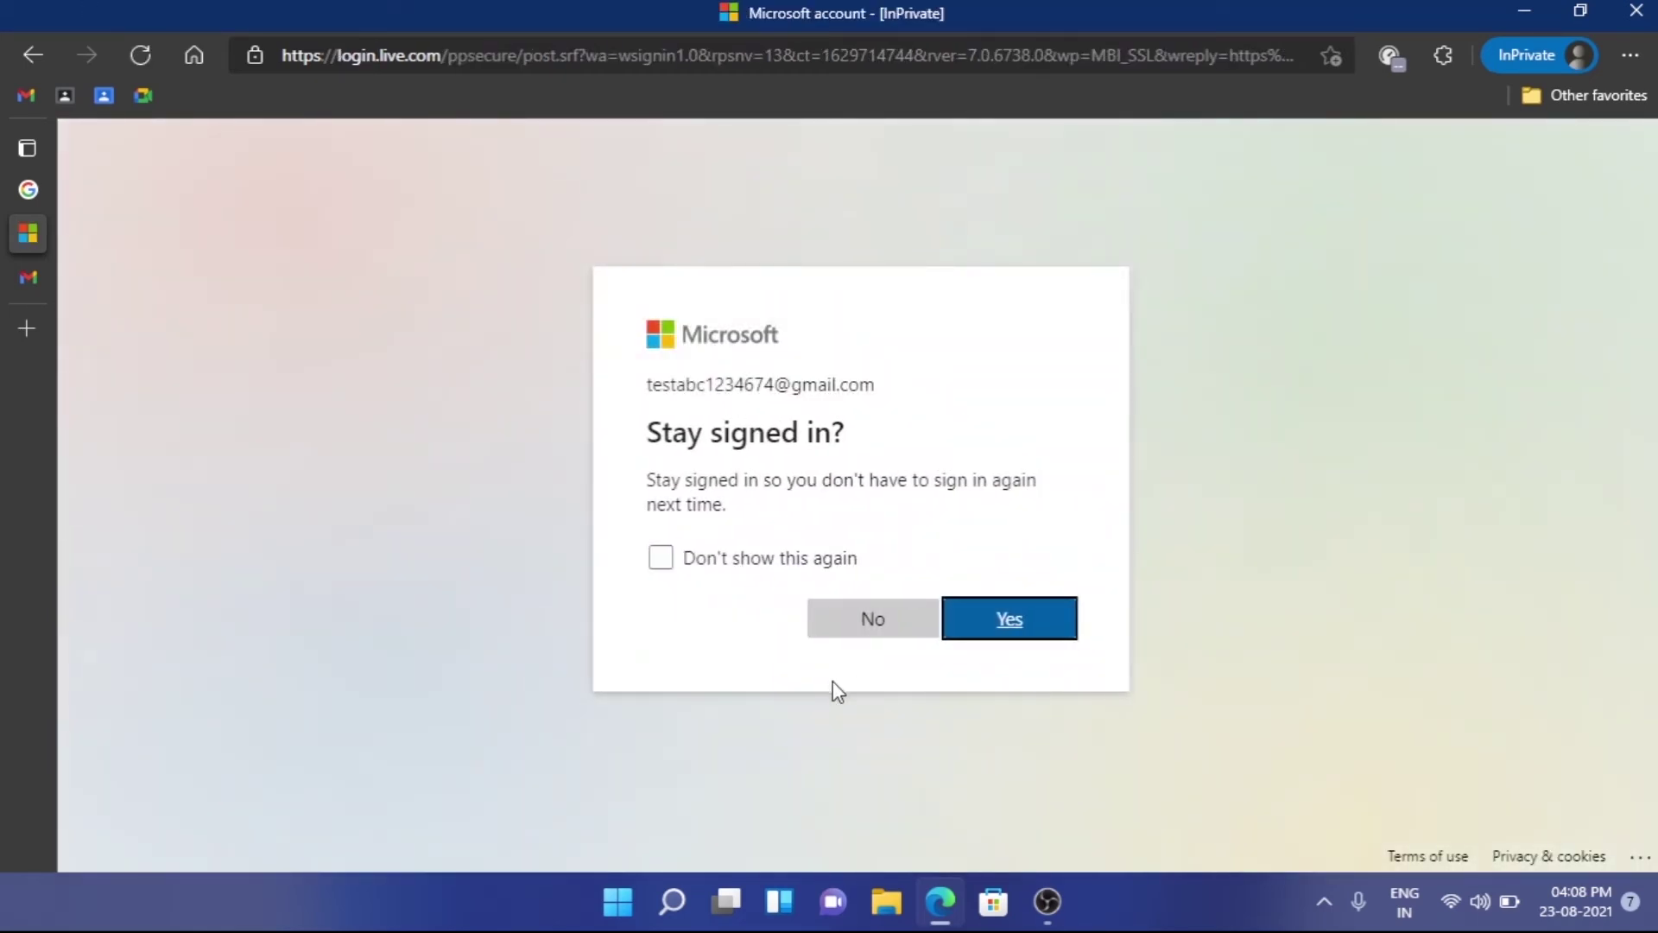
# Stay signed in with 'Don't show this again' ticked, then launch the Microsoft Store app.
pyautogui.click(704, 555)
pyautogui.click(1037, 609)
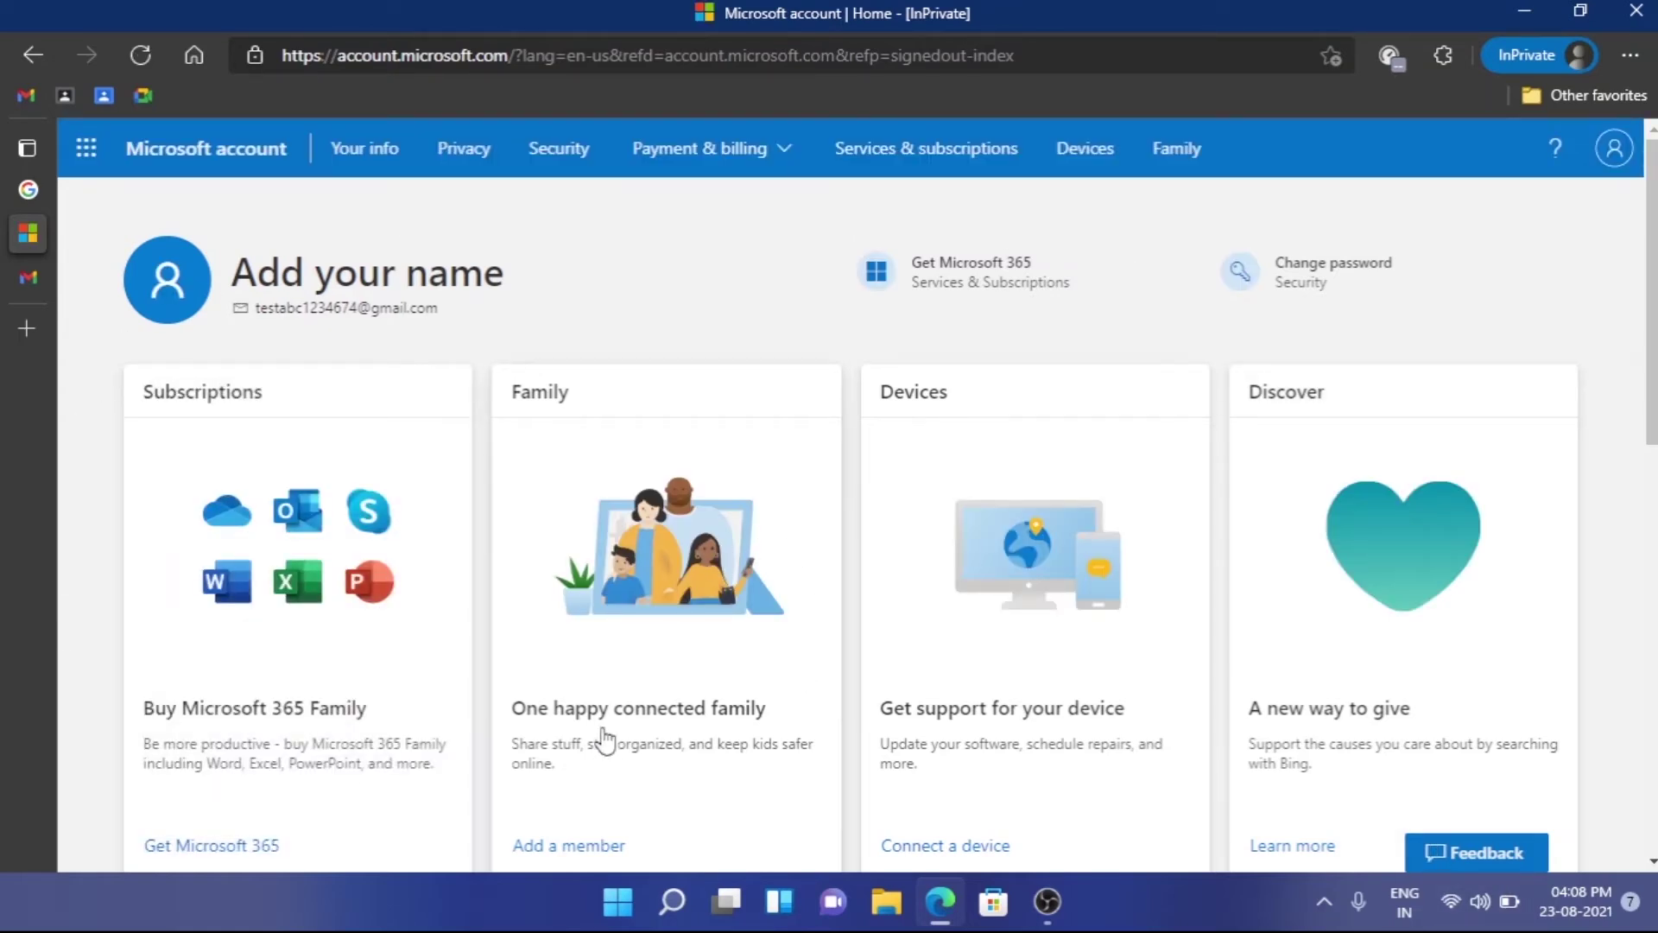
pyautogui.click(990, 903)
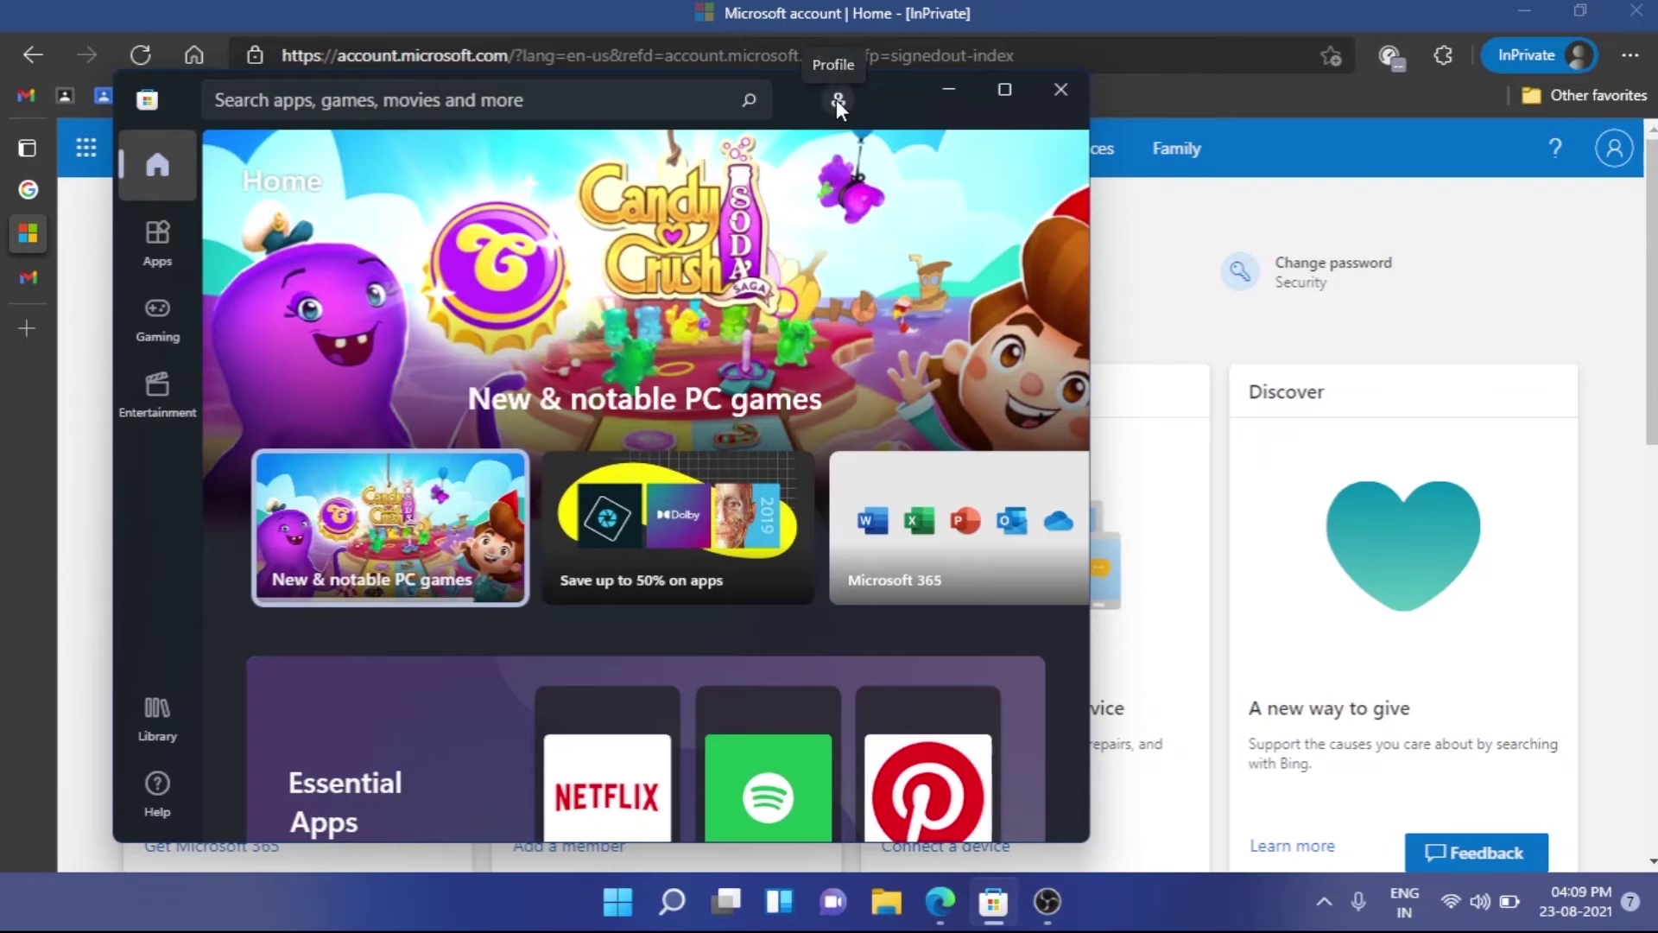
# Begin signing in to Microsoft Store, choosing a Microsoft account.
pyautogui.click(837, 100)
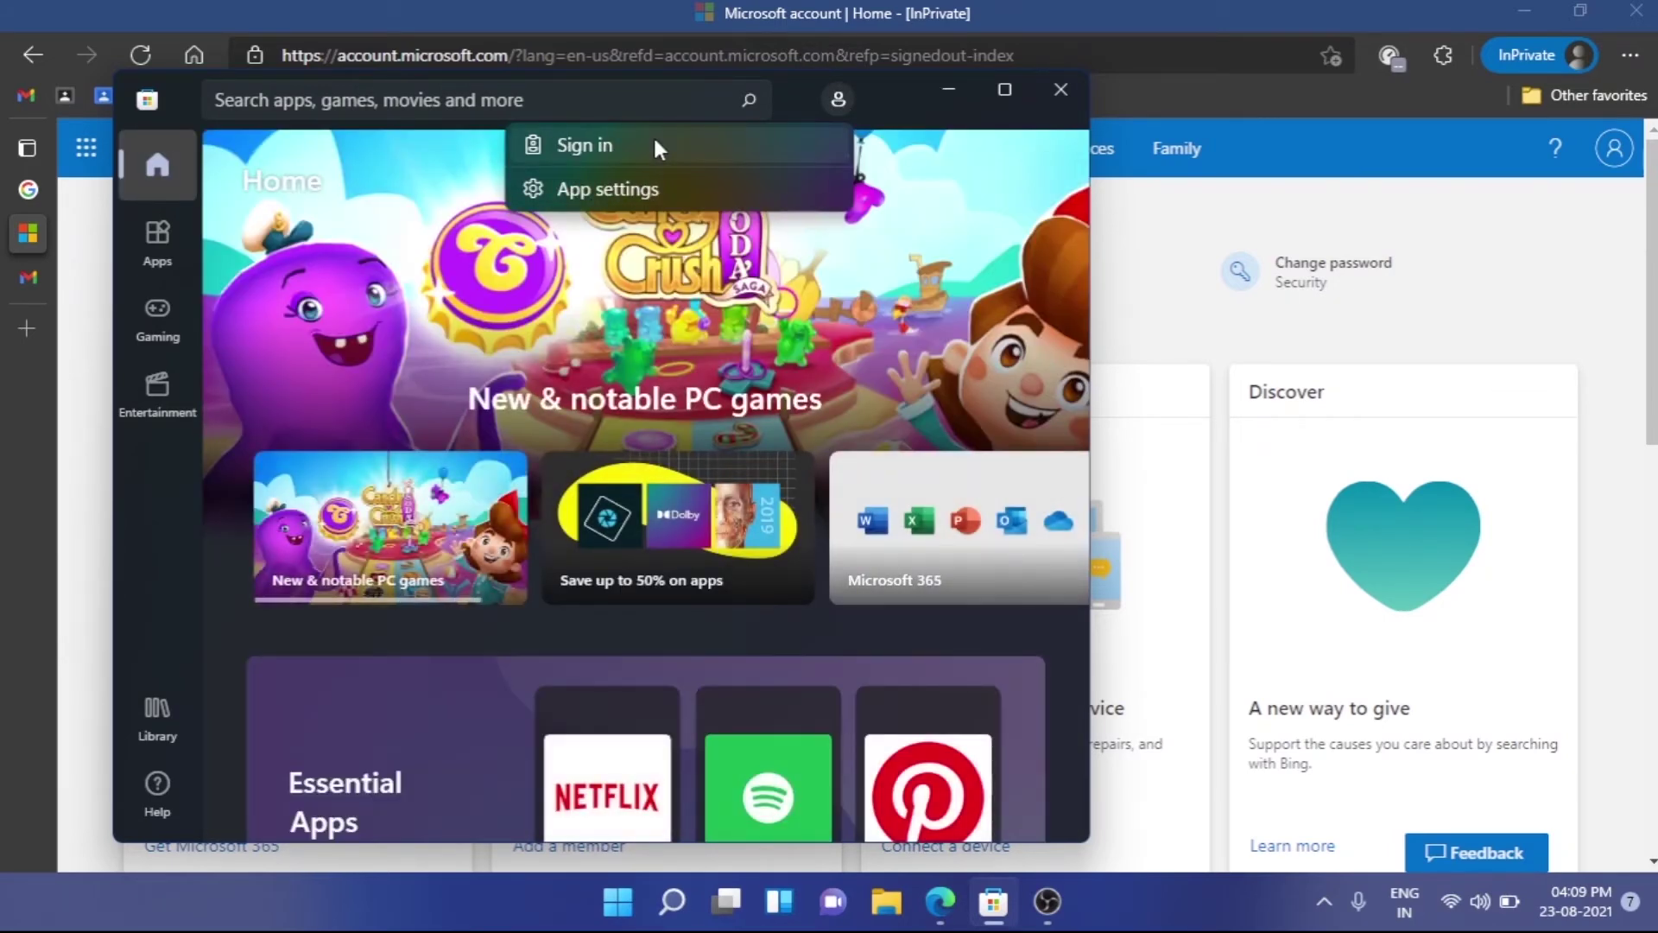
pyautogui.click(655, 143)
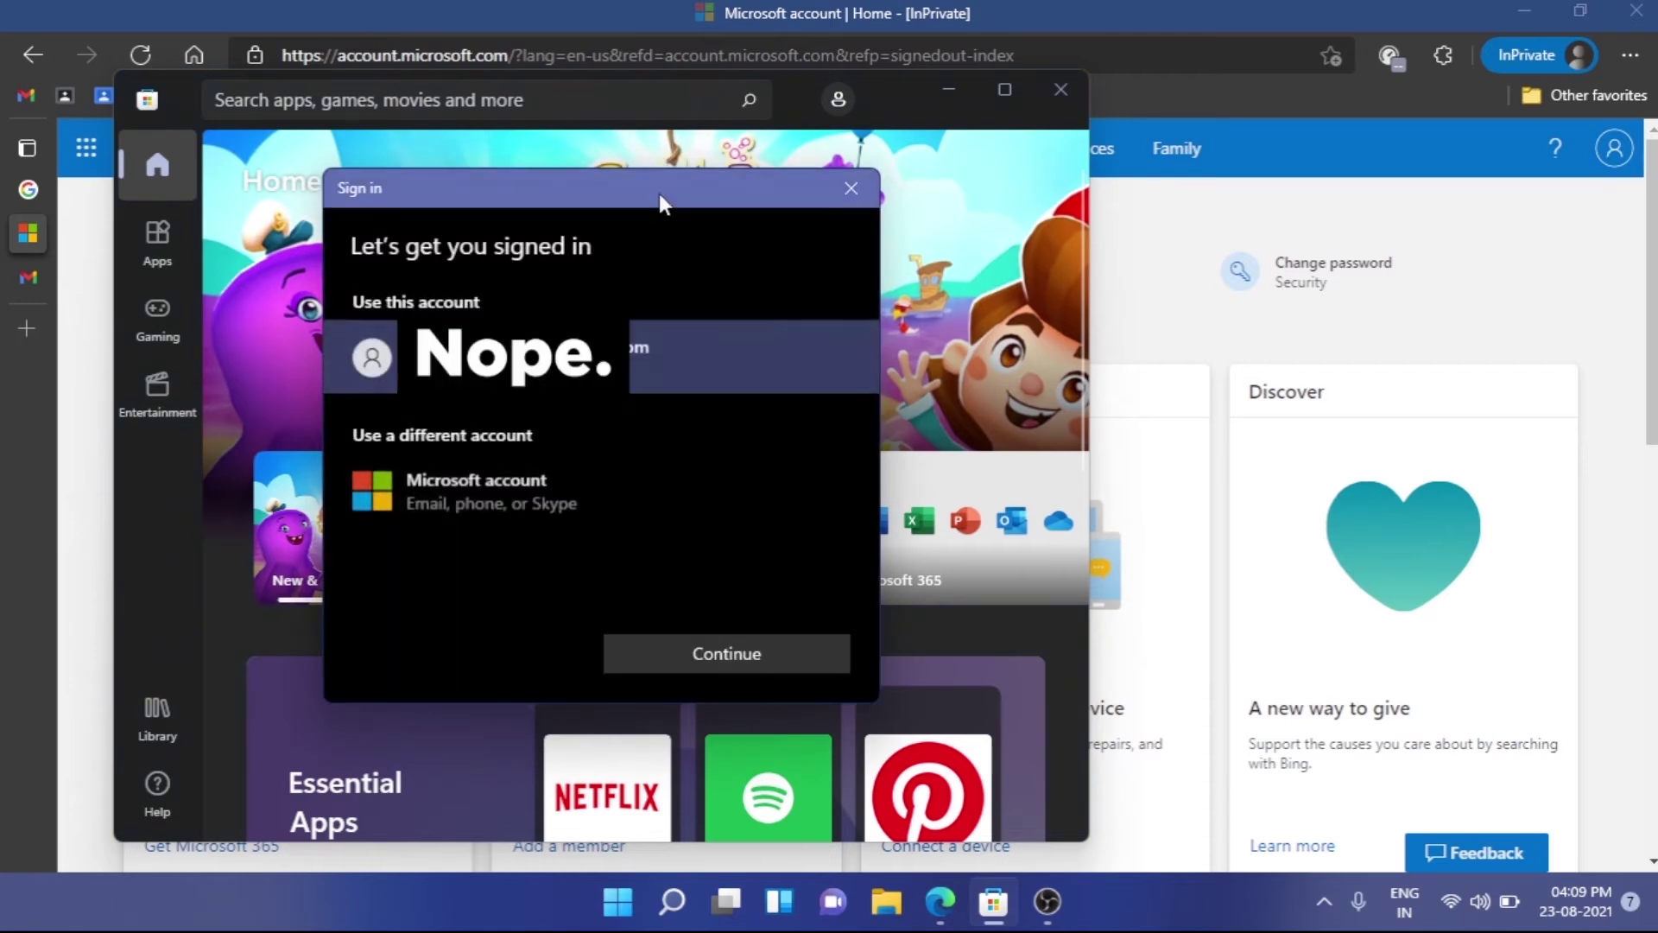
pyautogui.click(591, 513)
pyautogui.click(665, 648)
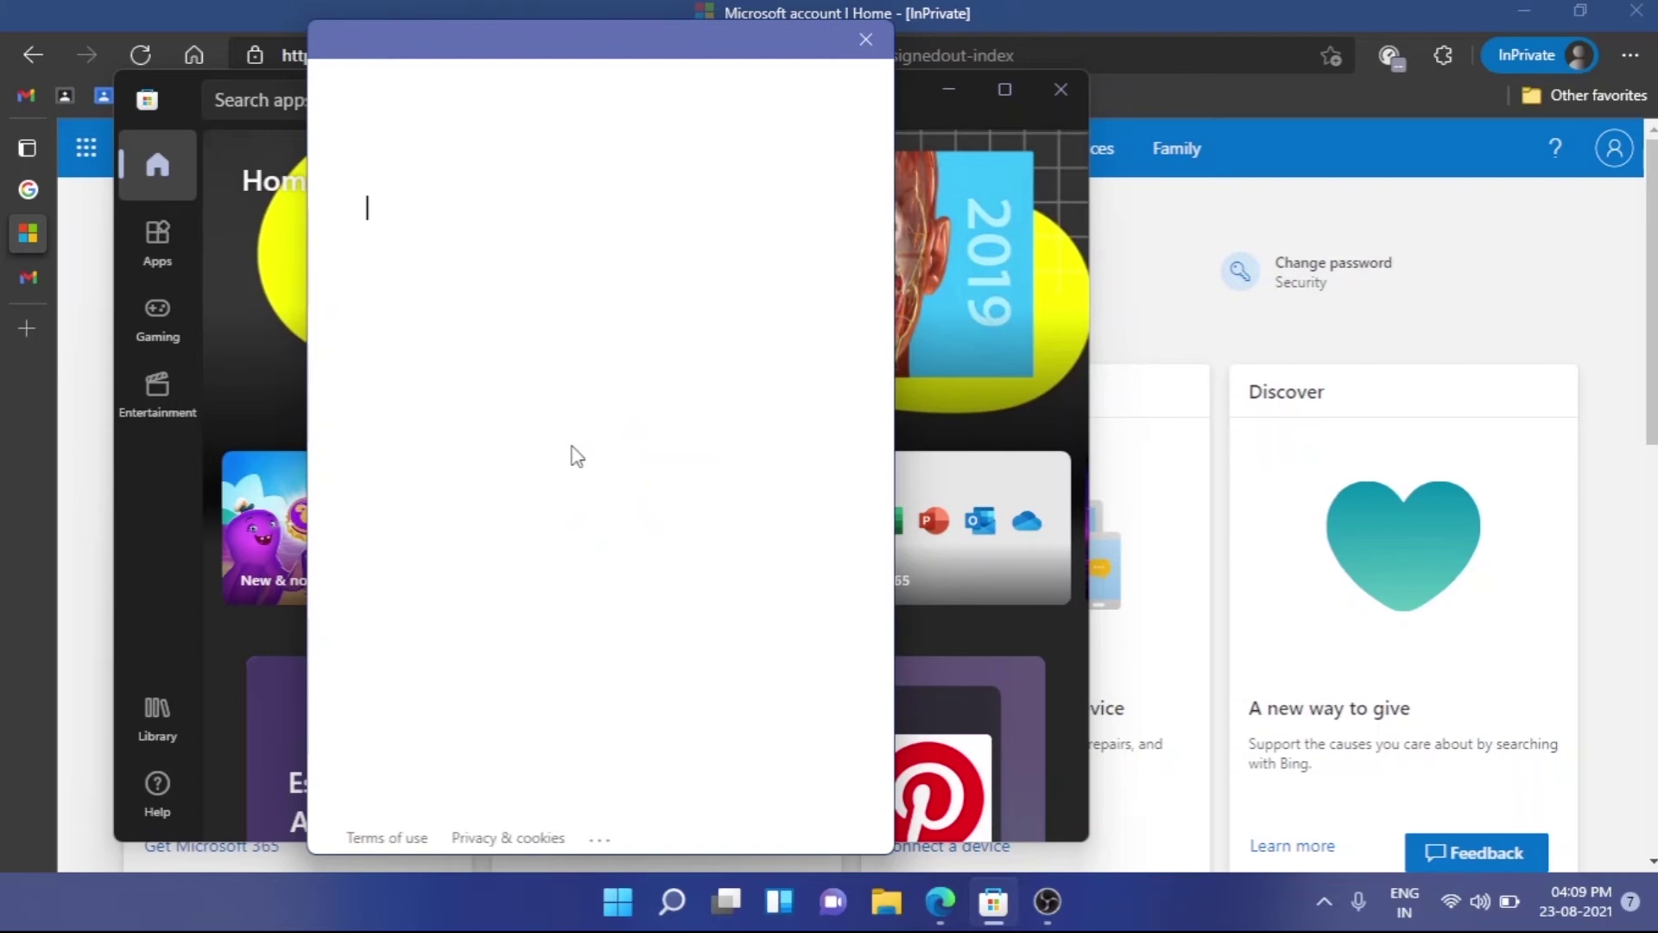
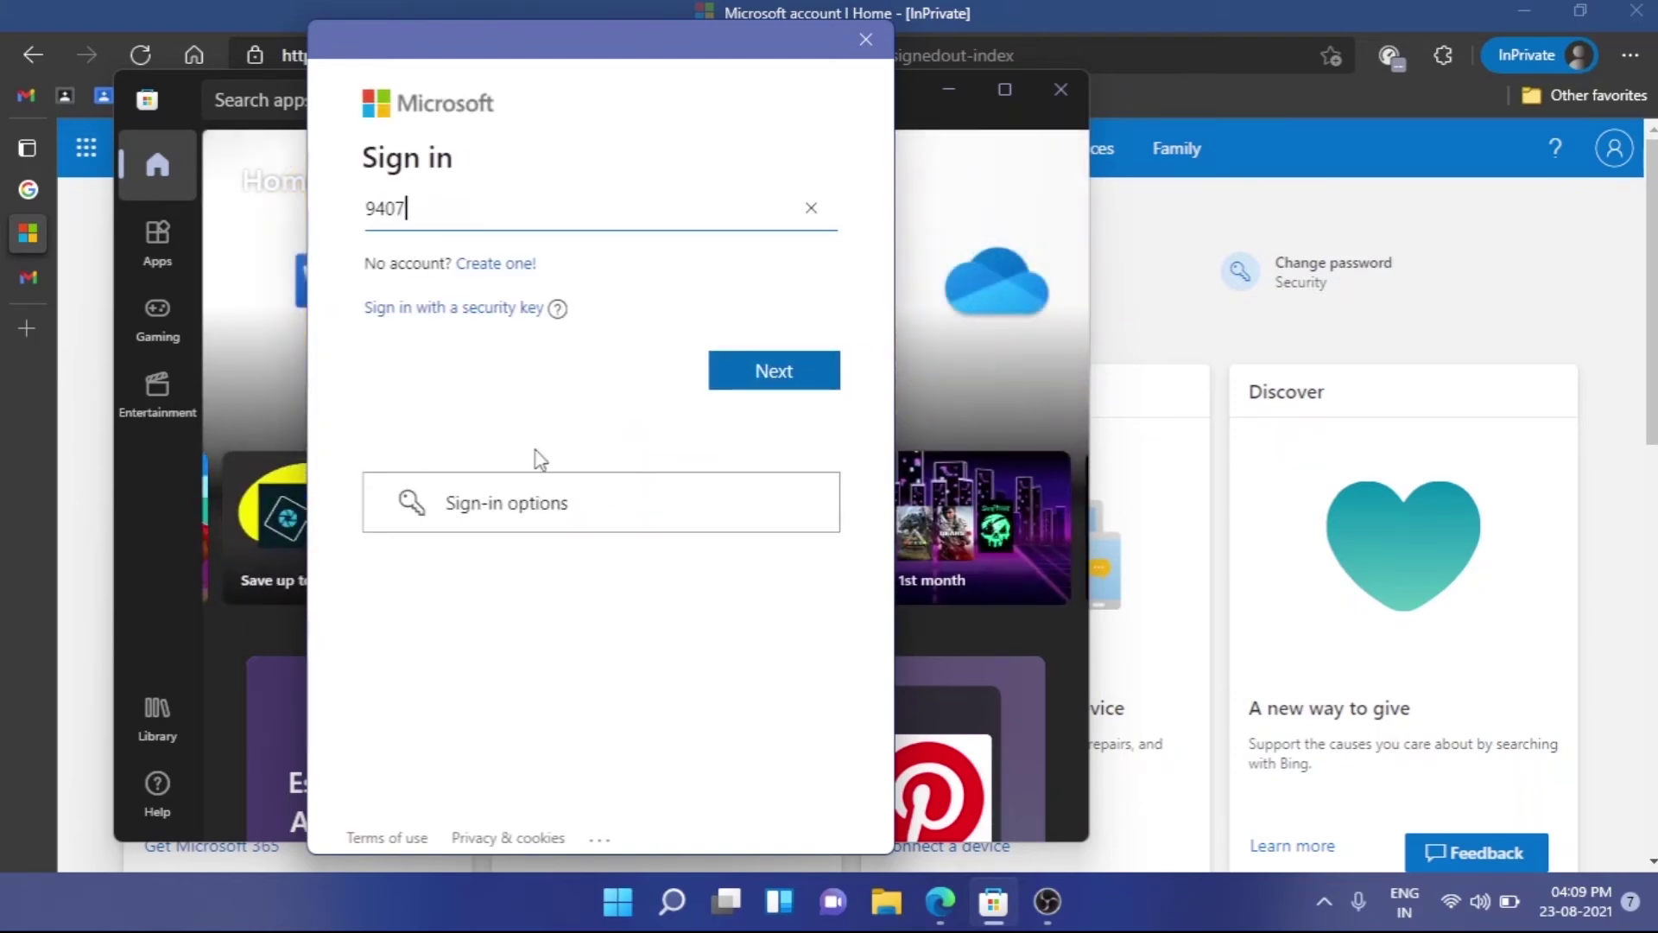
# Enter the new Gmail address and the account password to complete the Store sign-in.
pyautogui.click(811, 207)
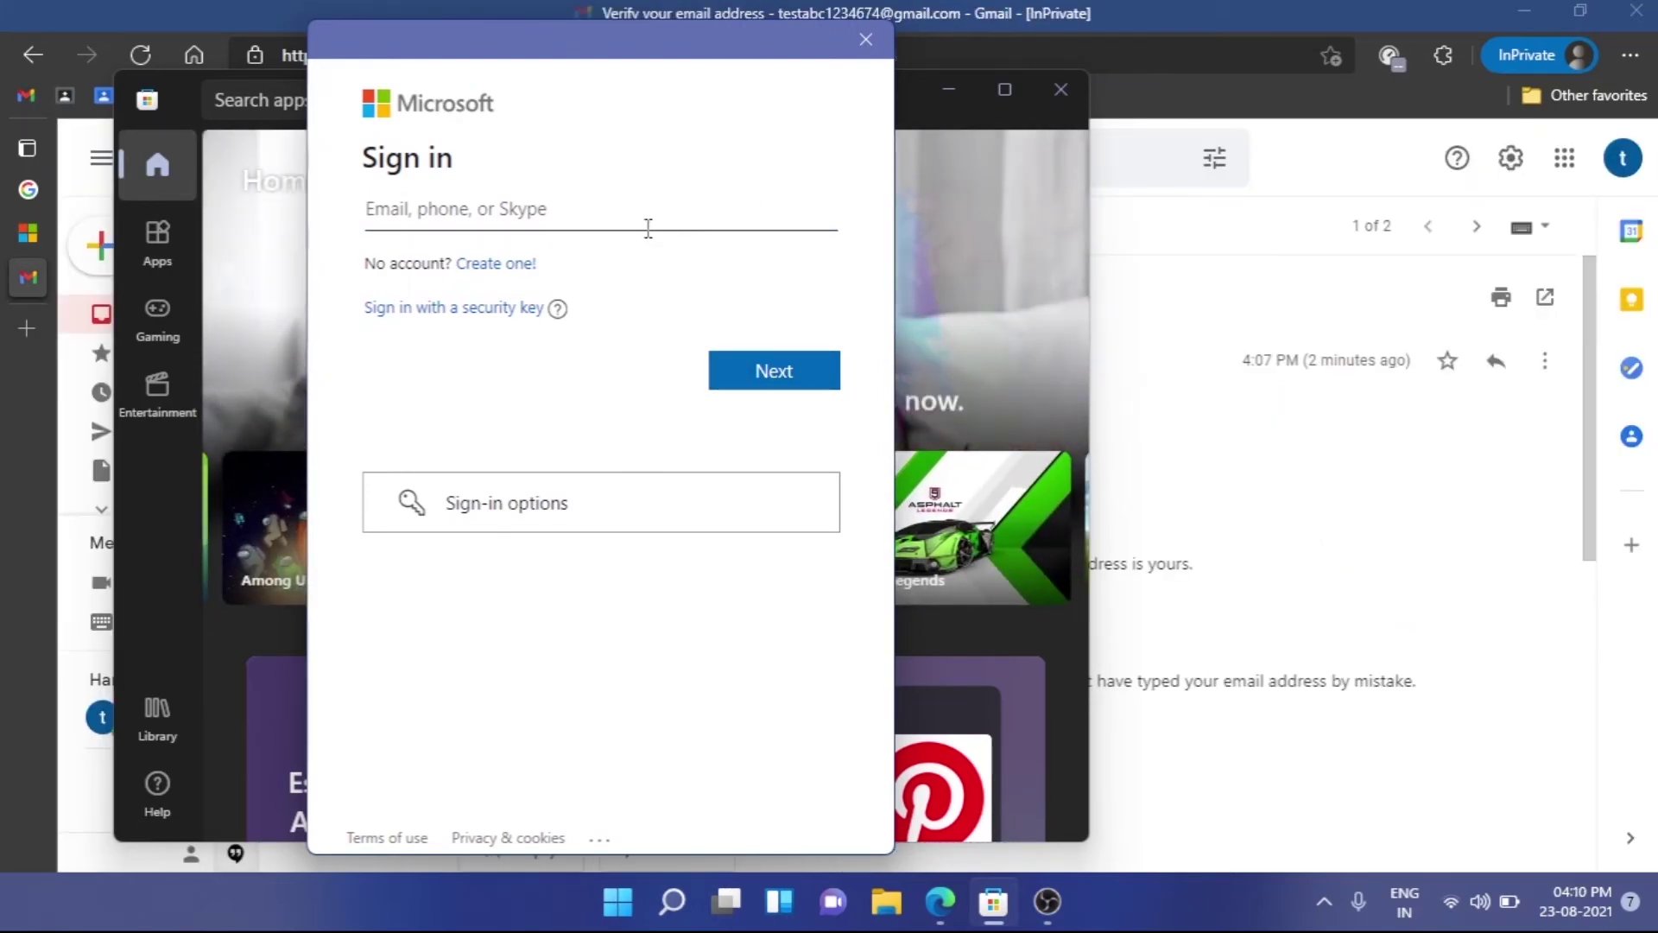
pyautogui.click(648, 227)
pyautogui.hotkey('ctrl', 'v')
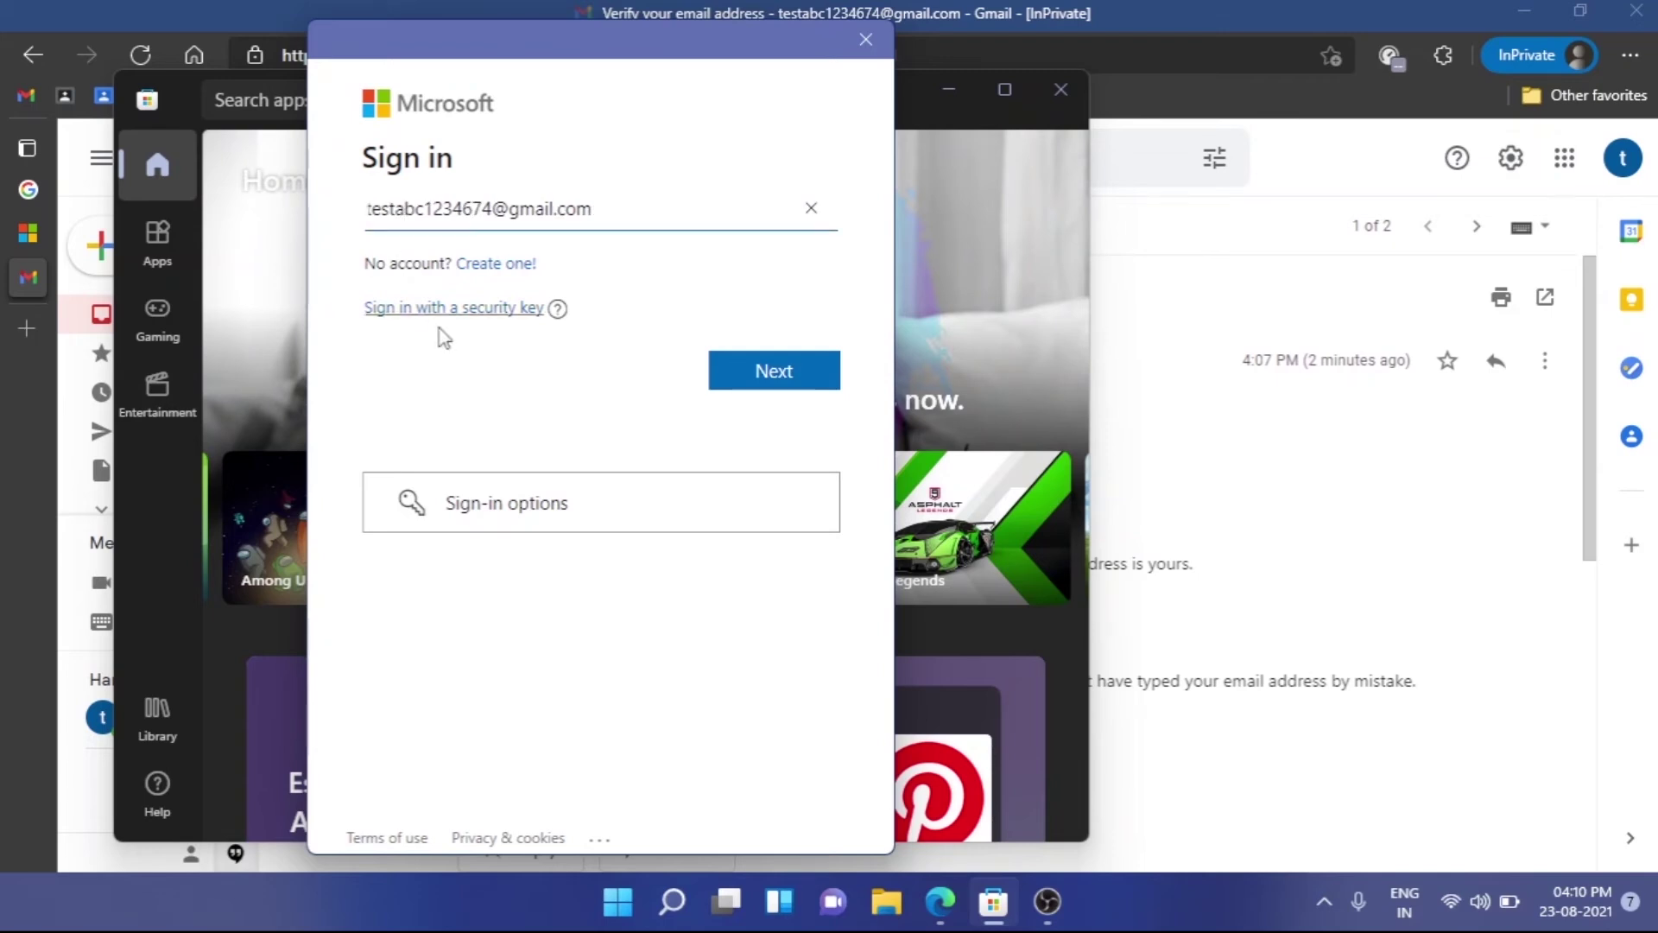
pyautogui.click(773, 373)
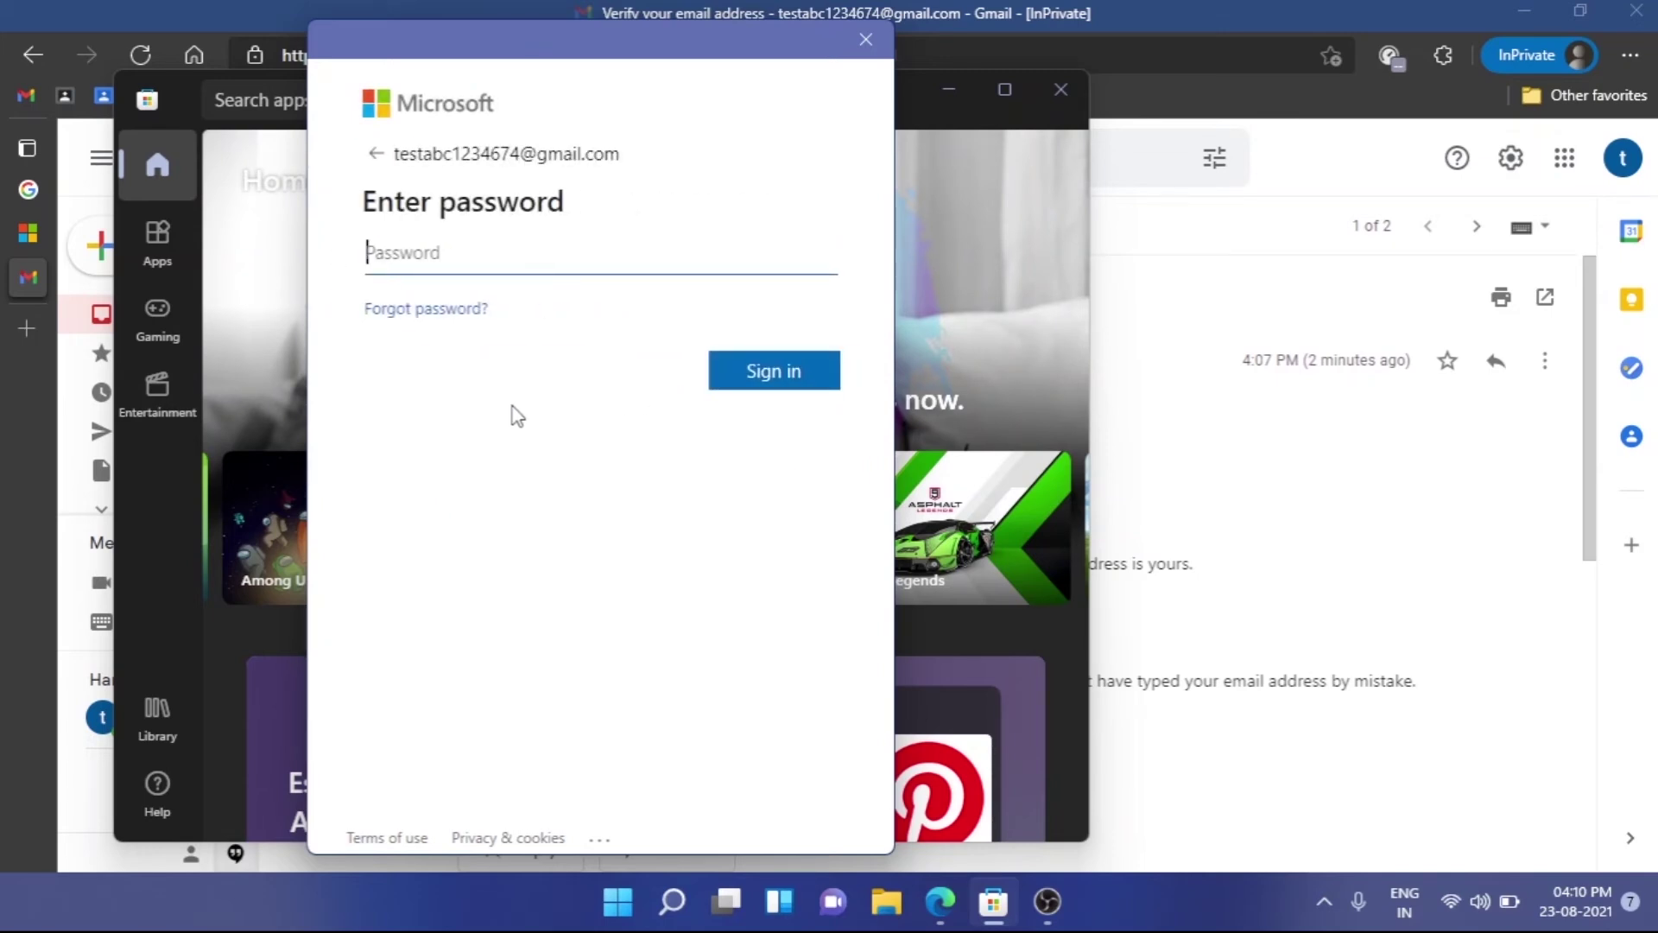
pyautogui.write('•••••••••')
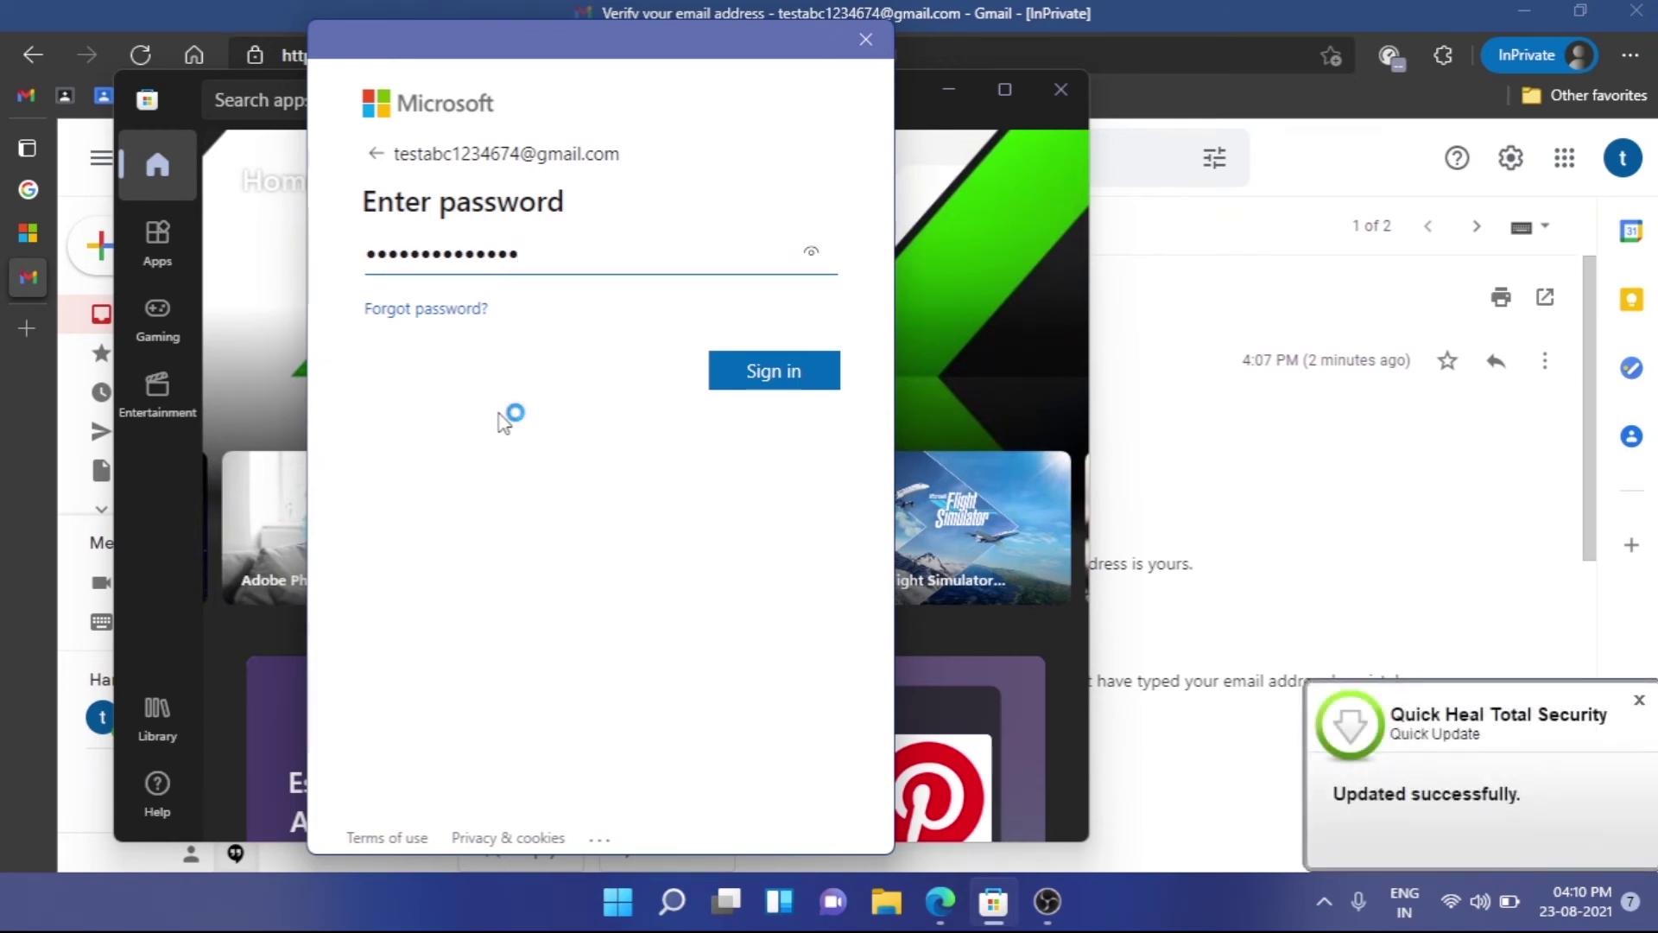
pyautogui.click(722, 371)
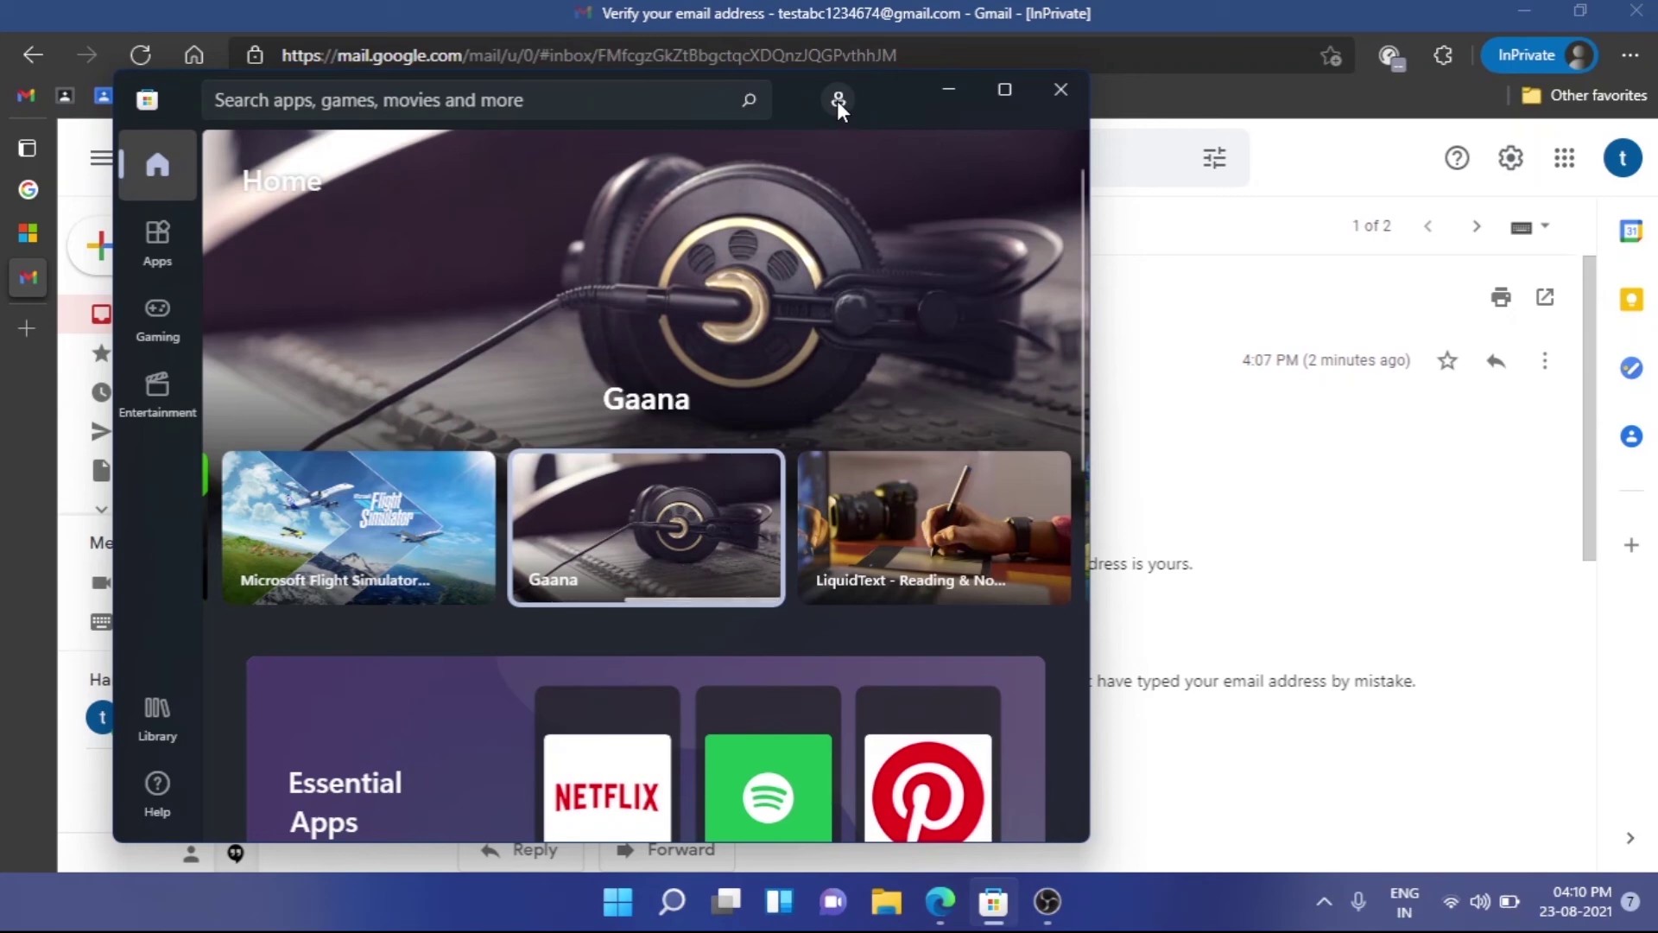
# Maximize the Store window and open the account menu to confirm the Gmail account.
pyautogui.click(1002, 90)
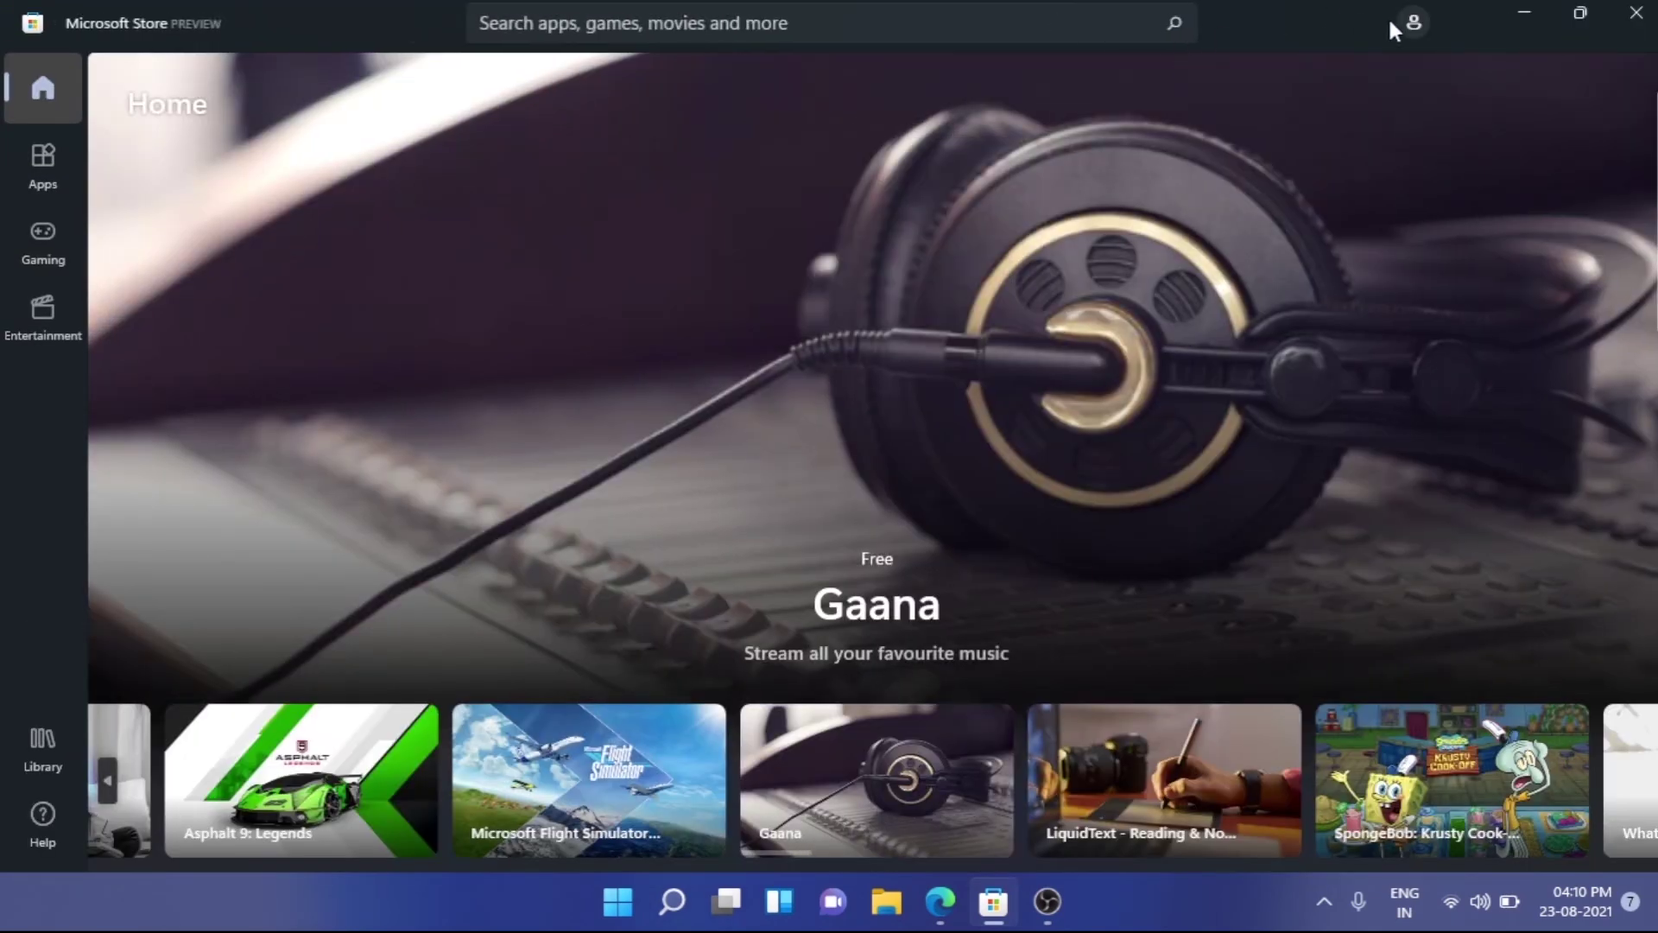
pyautogui.click(1414, 21)
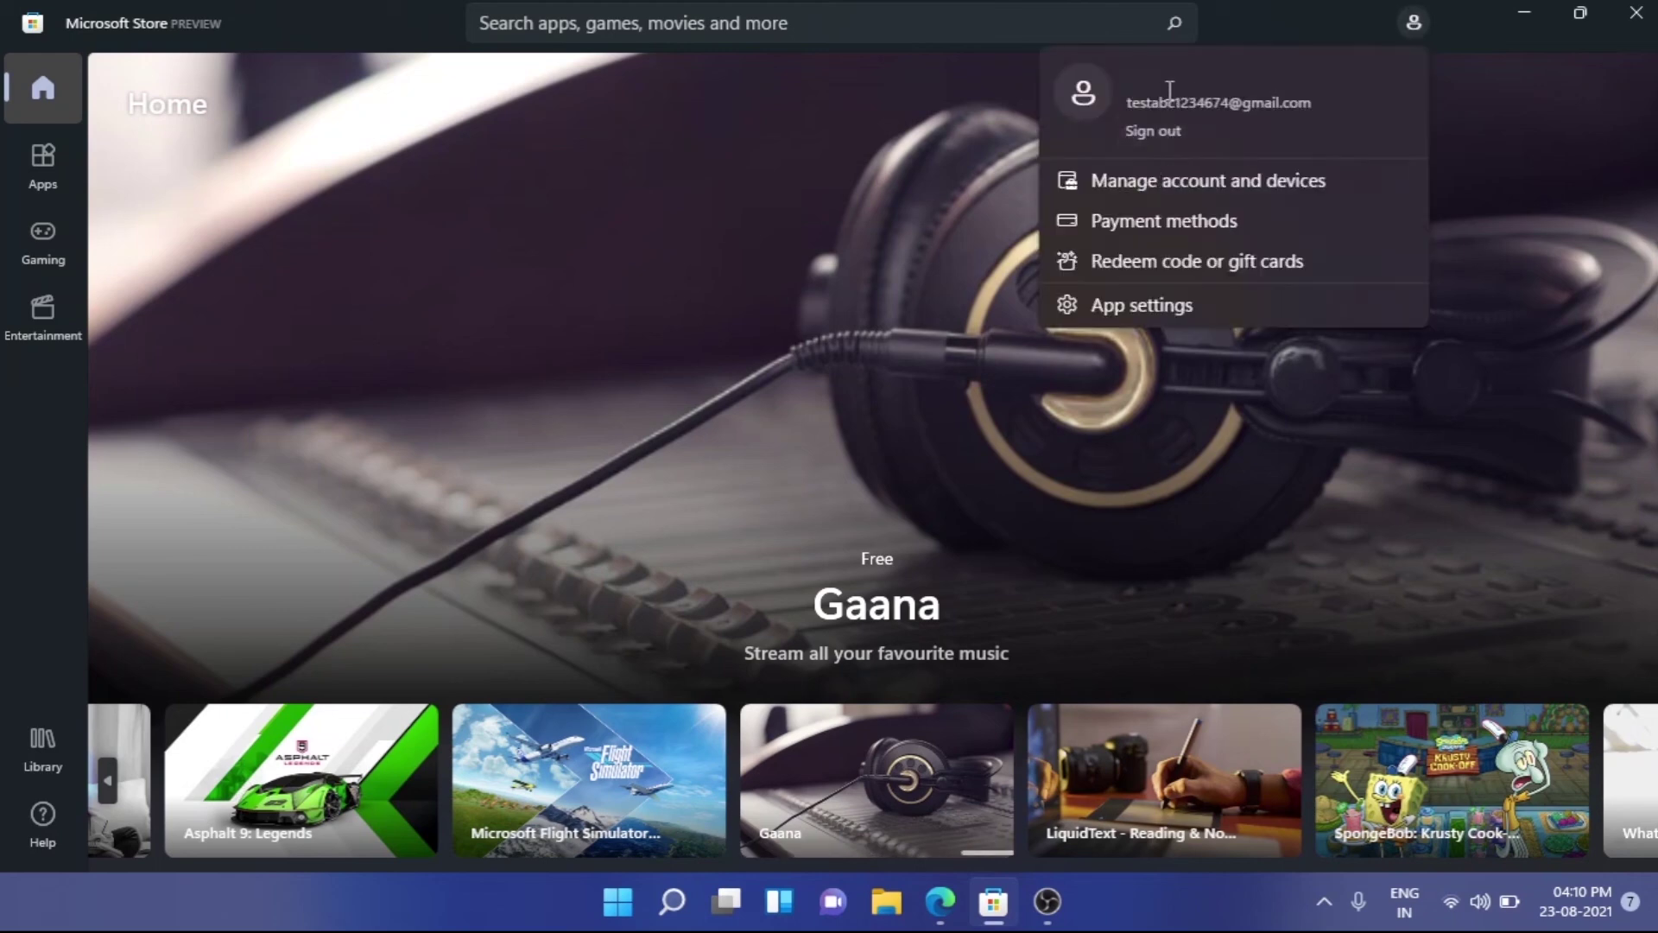